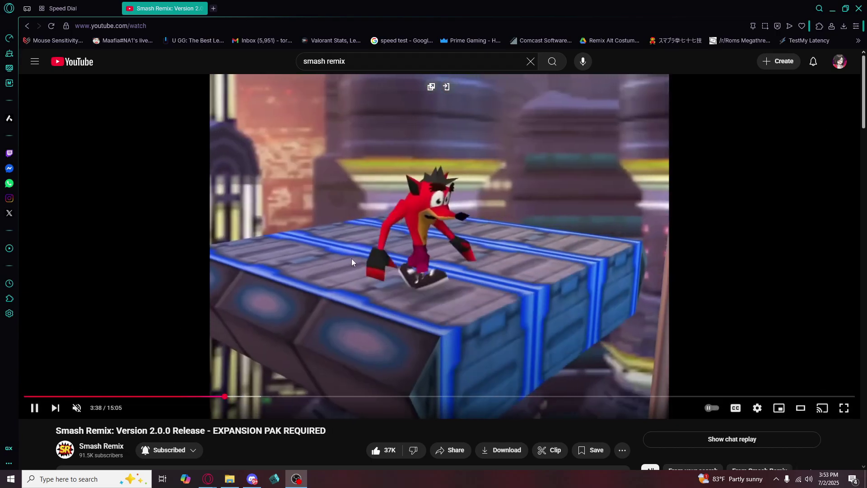
Open the Smash Remix download page linked in the video description and close the floating video player
scroll(316, 256, "down", 2)
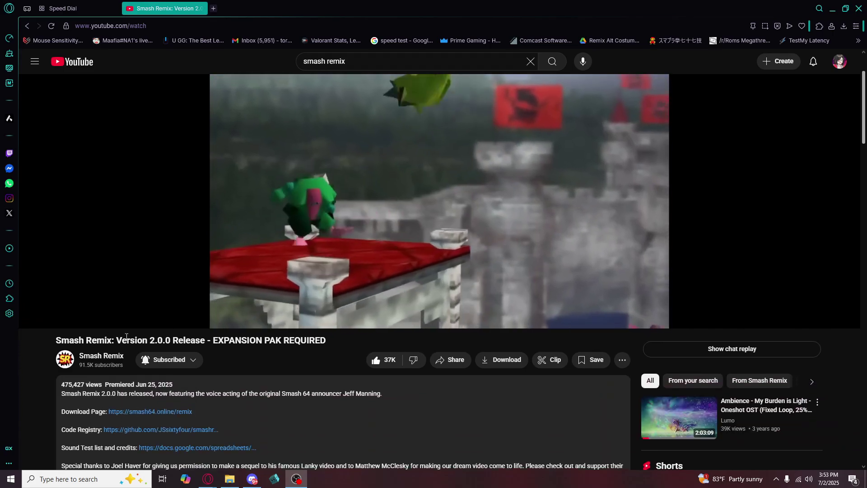
scroll(127, 337, "down", 2)
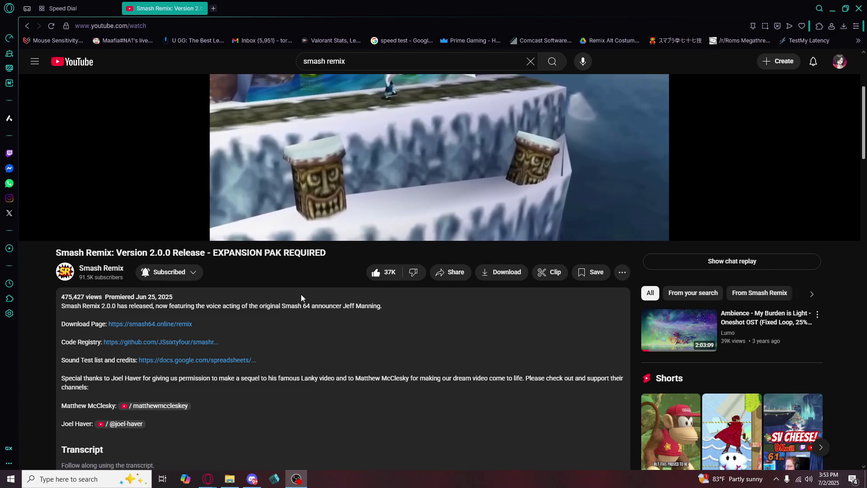
scroll(216, 398, "up", 2)
left_click(170, 410)
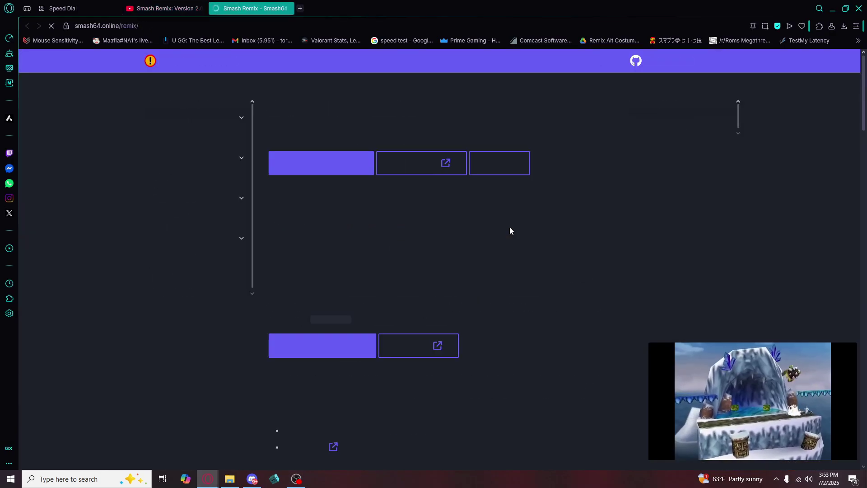
left_click(847, 352)
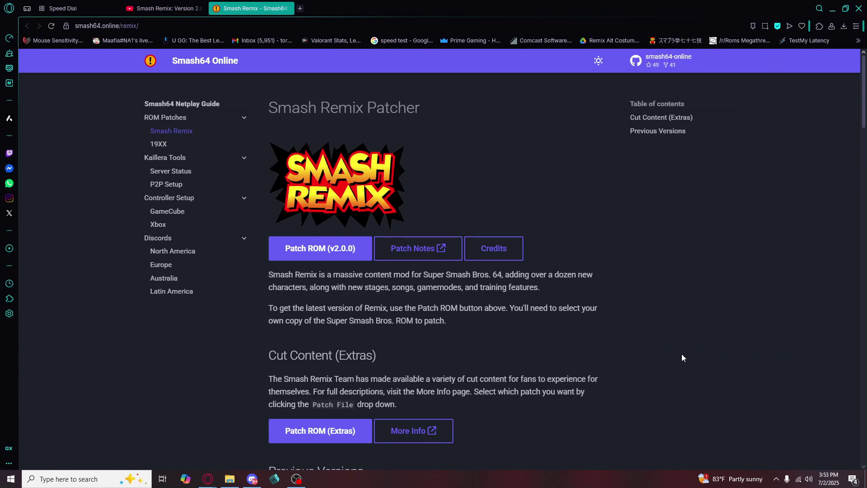
Search Windows for "controller", check the NSW wired controller among the installed USB game controllers, and close the dialog
left_click(86, 479)
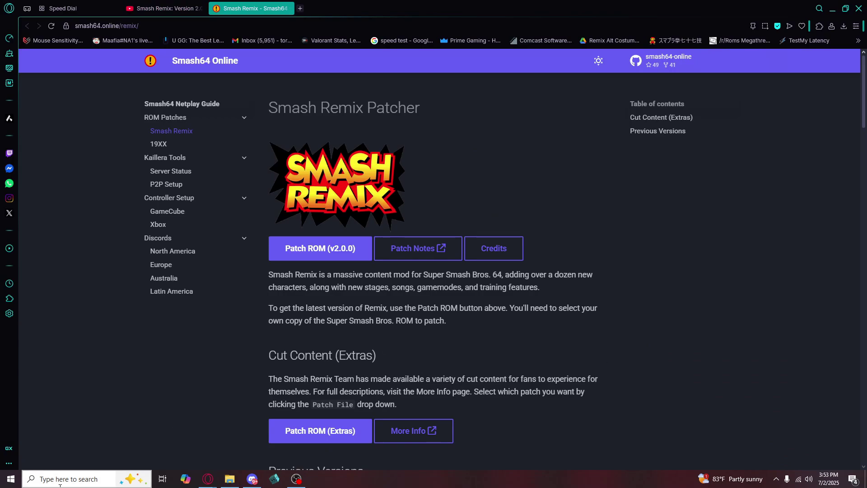
type("controller")
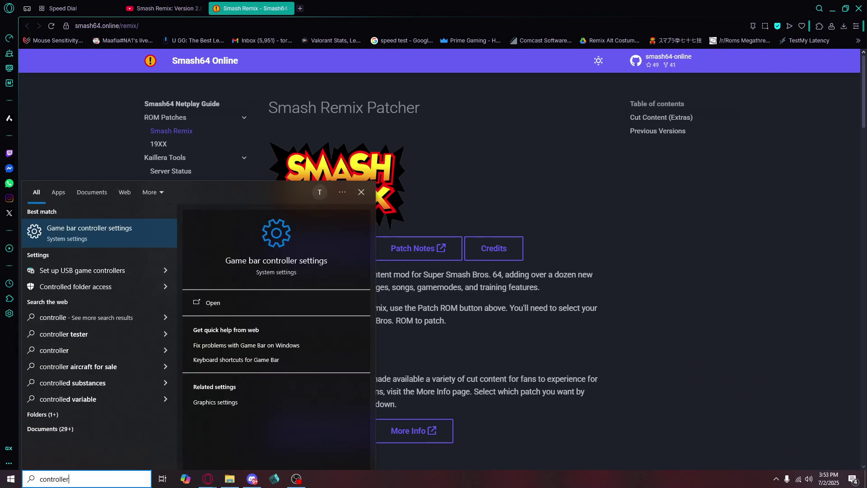
left_click(79, 266)
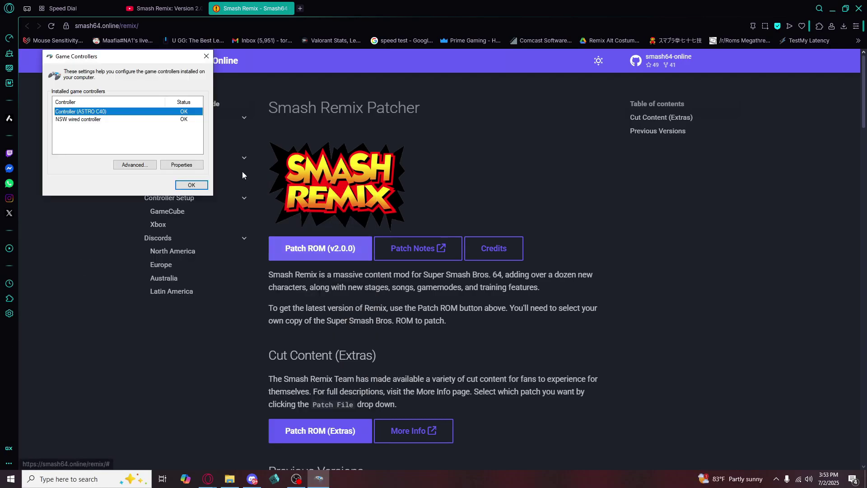
left_click_drag(151, 58, 340, 97)
left_click(291, 164)
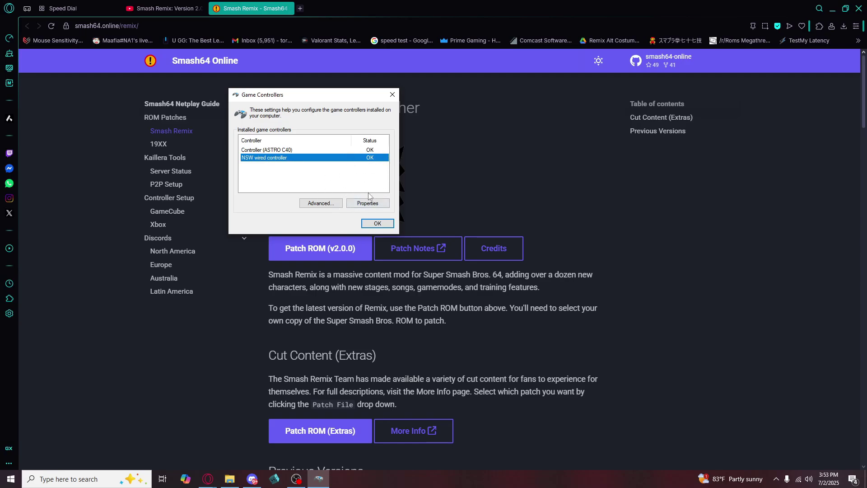
left_click_drag(340, 96, 699, 184)
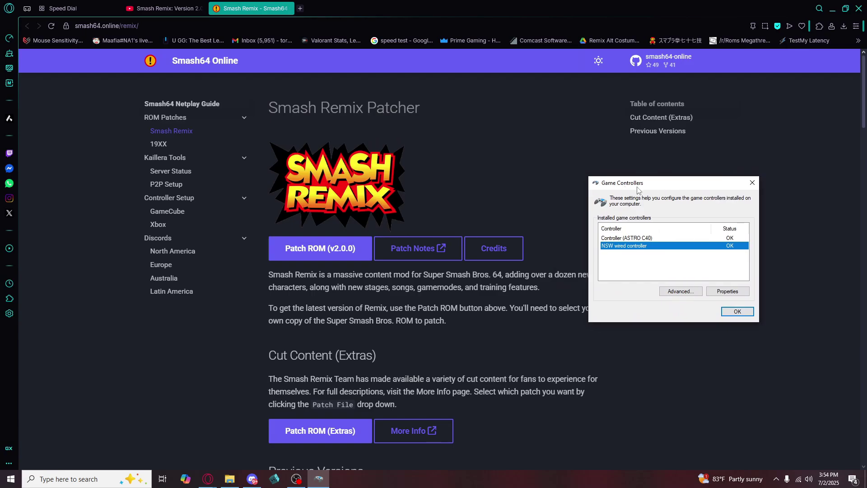
left_click_drag(646, 186, 540, 201)
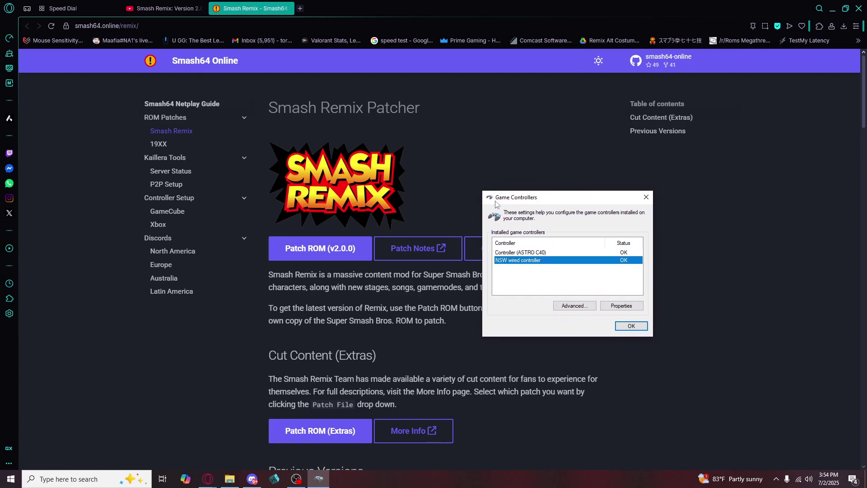
left_click(646, 198)
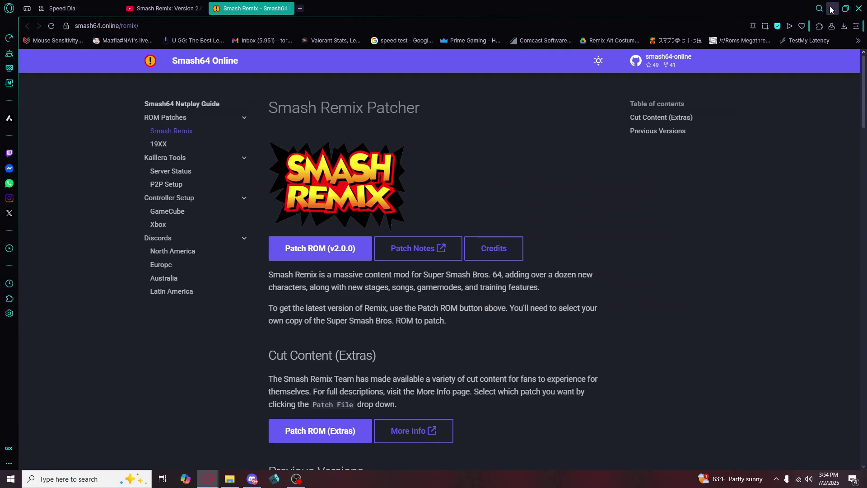
Minimize the browser, open the desktop folder SMASH REMIX TUTORIAL and locate the ROM Super Smash Bros. (U) [!].z64
left_click(832, 8)
double_click(343, 197)
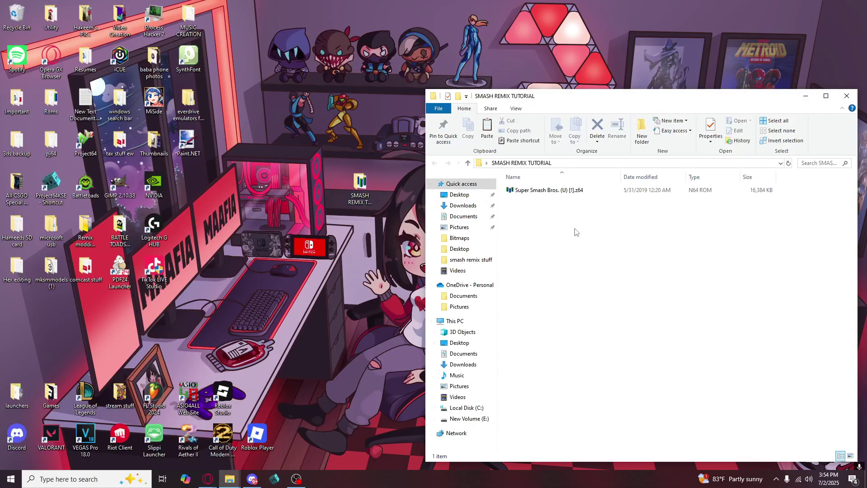
left_click(572, 193)
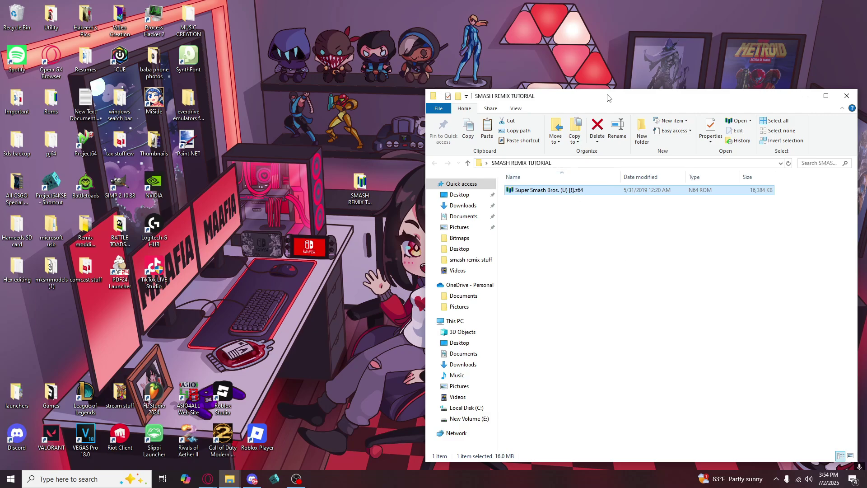
mouse_move(606, 96)
left_mouse_down()
mouse_move(275, 58)
mouse_move(592, 97)
left_mouse_up()
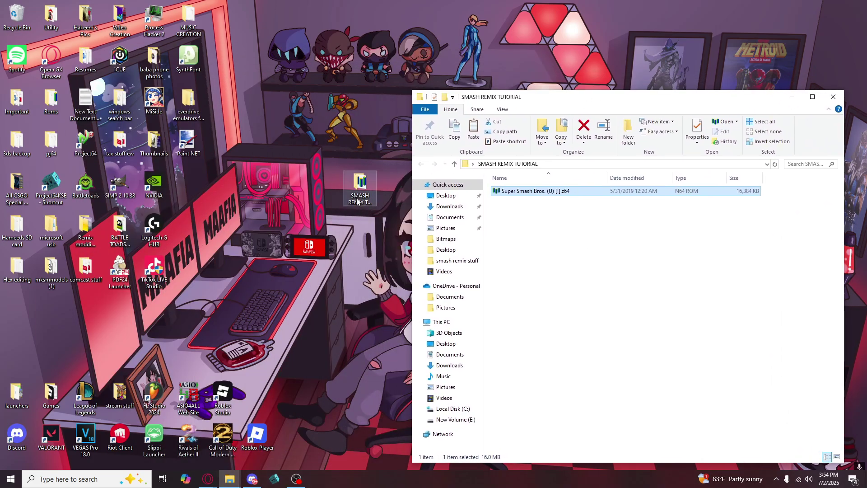
left_click(362, 211)
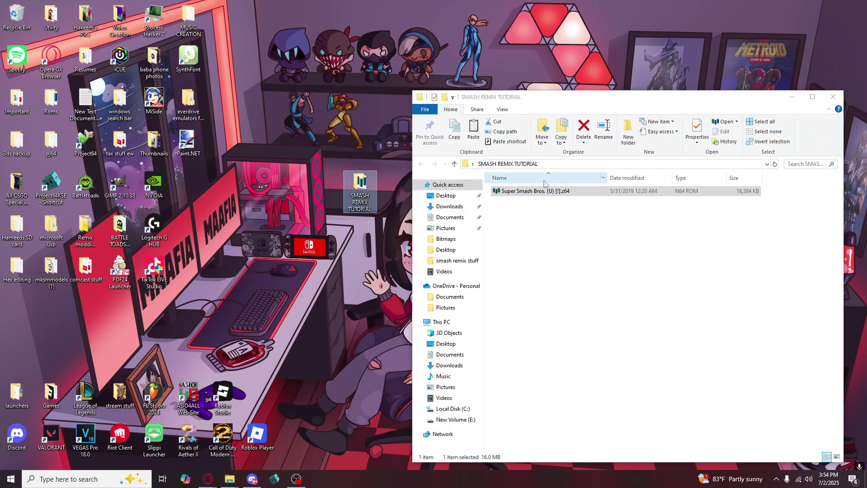
left_click(614, 224)
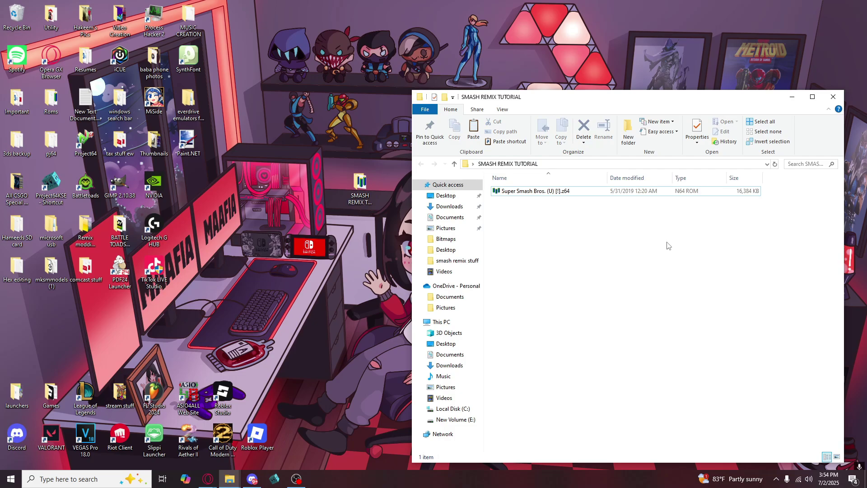
left_click(521, 193)
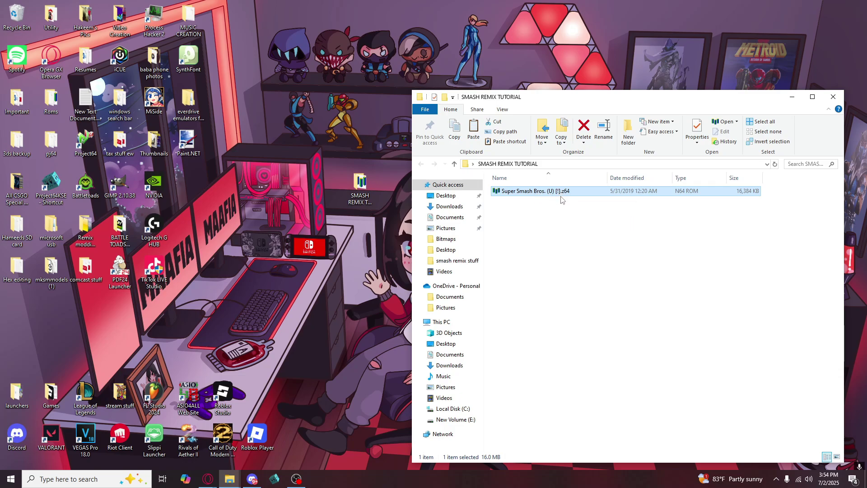
left_click(575, 216)
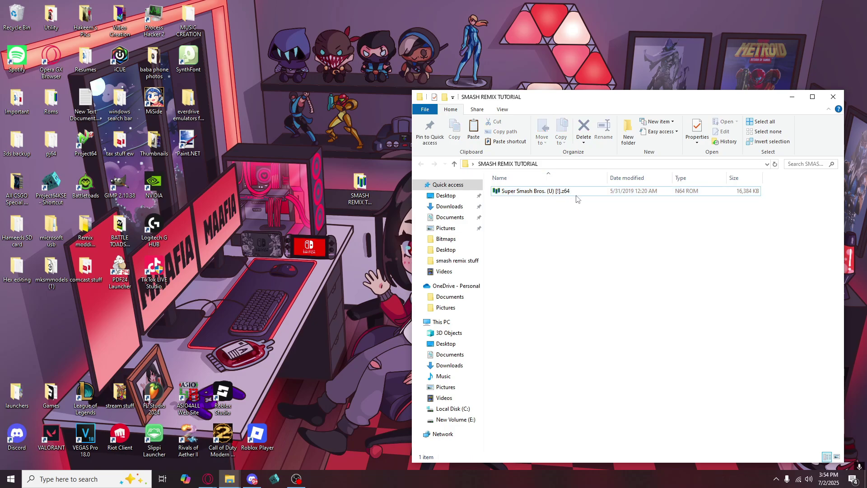
Return to the browser and load Super Smash Bros. (U) [!].z64 from the SMASH REMIX TUTORIAL folder into the v2.0.0 ROM patcher
key("alt+Tab")
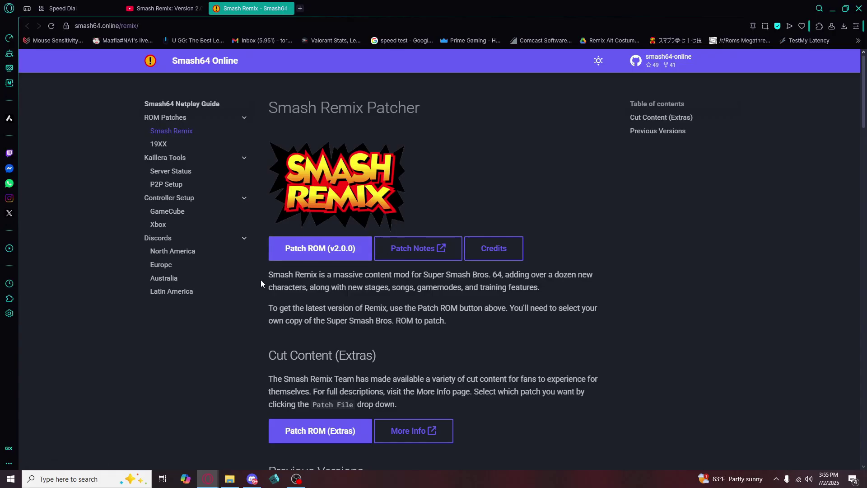
left_click(329, 257)
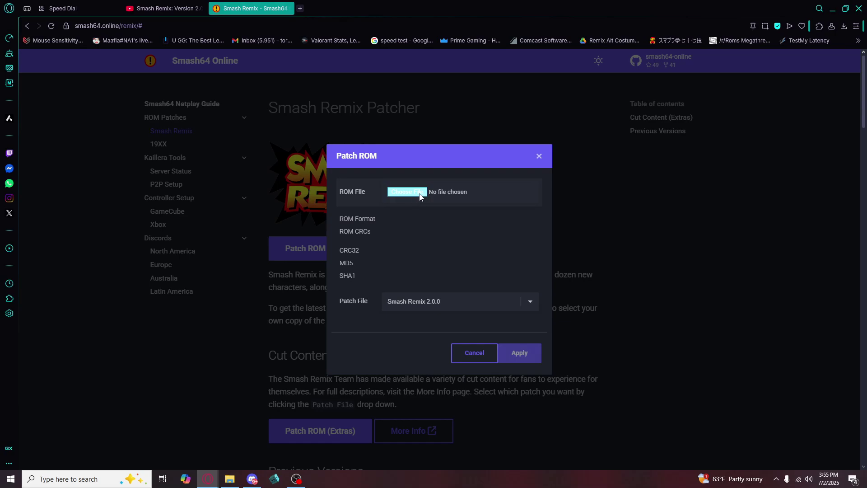
left_click(419, 195)
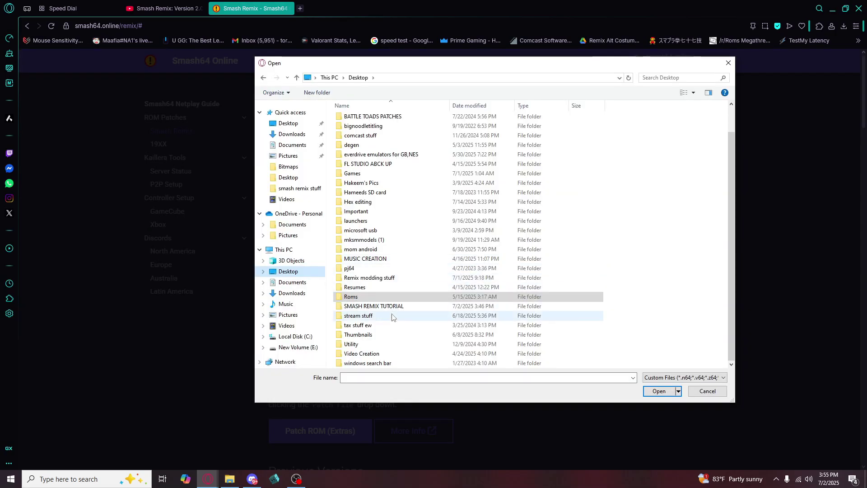
left_click(387, 306)
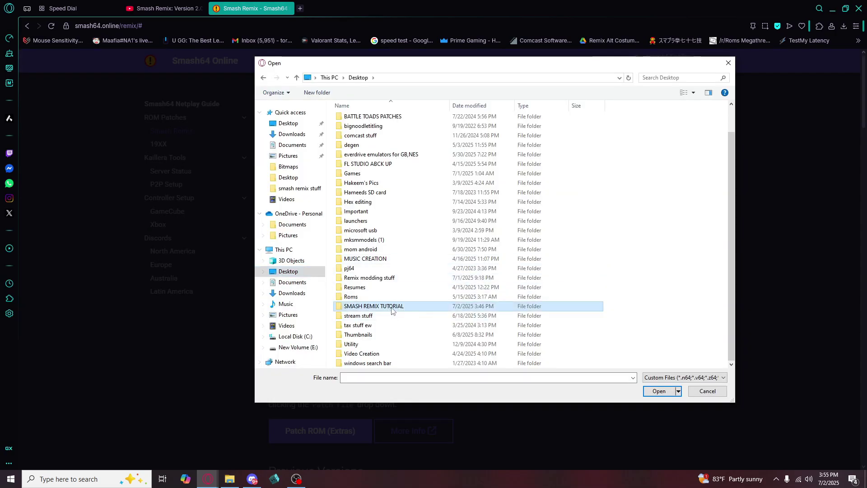
double_click(391, 311)
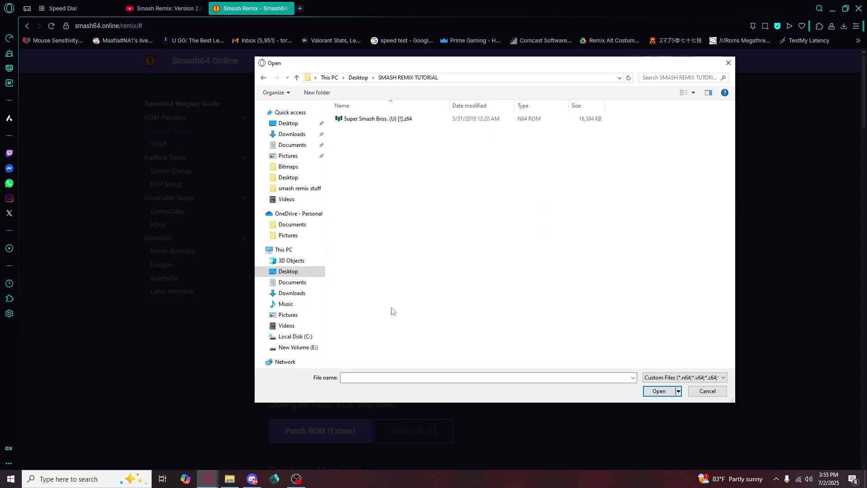
left_click(450, 119)
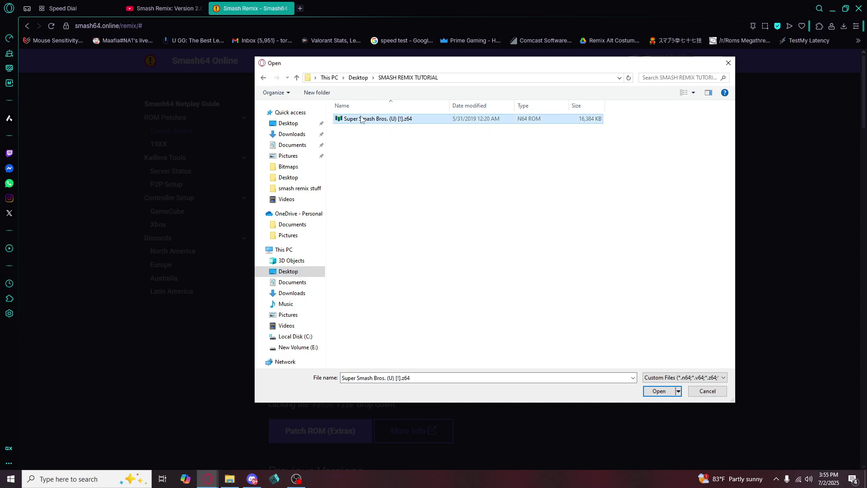
left_click(647, 392)
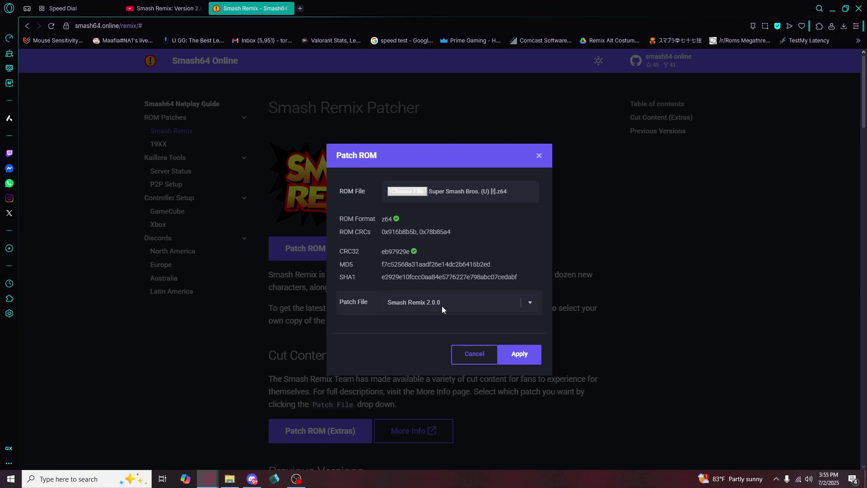
Keep Smash Remix 2.0.0 as the patch file and apply the patch to the loaded ROM
left_click(530, 301)
left_click(531, 300)
left_click(519, 357)
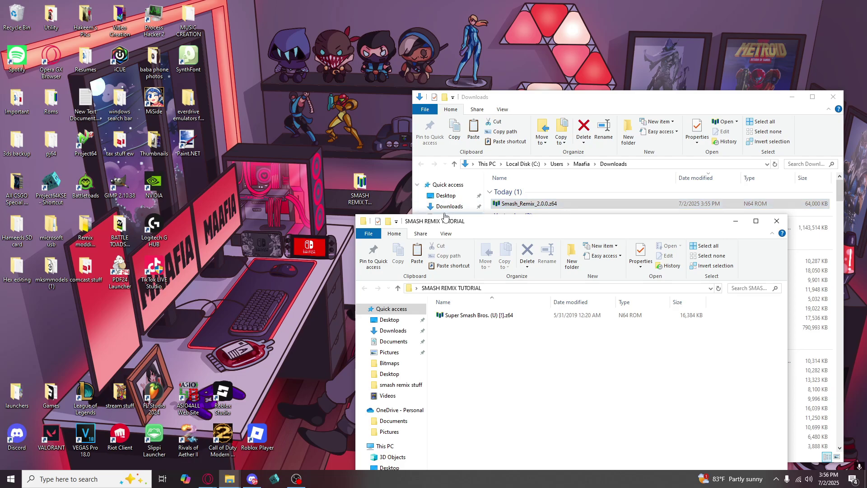
Move Smash_Remix_2.0.0.z64 from Downloads into the SMASH REMIX TUTORIAL folder and close the Downloads window
left_click_drag(527, 204, 523, 416)
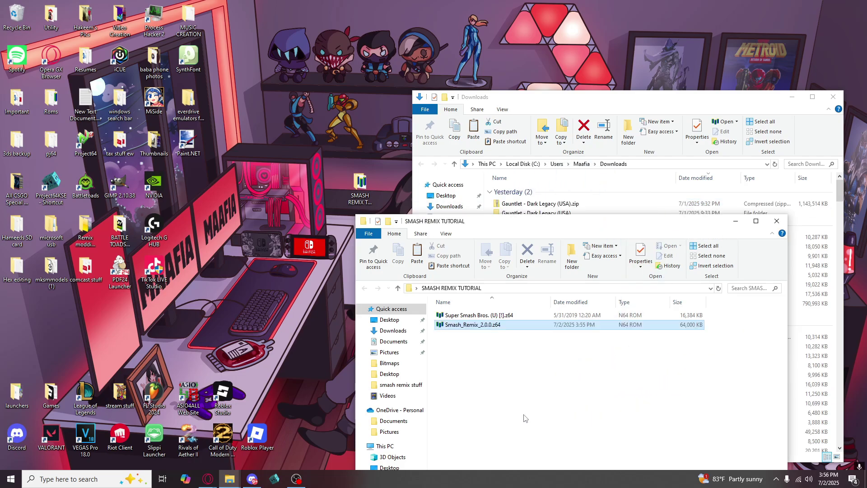
left_click(833, 96)
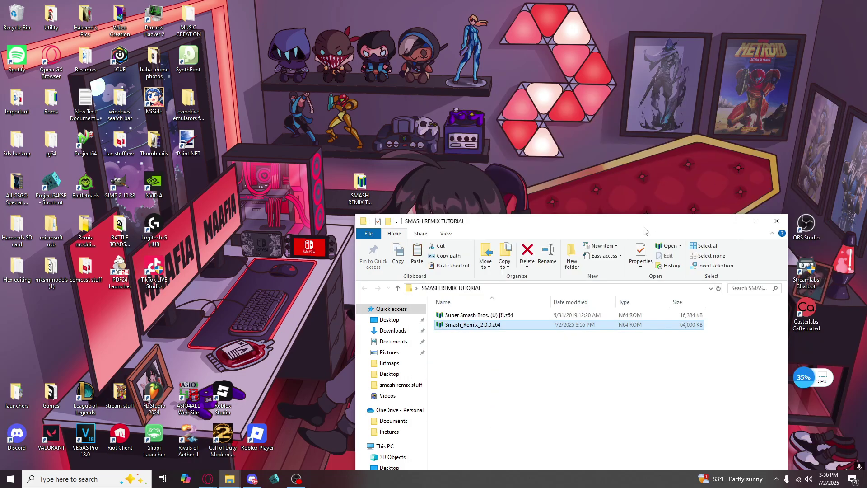
left_click_drag(651, 223, 673, 74)
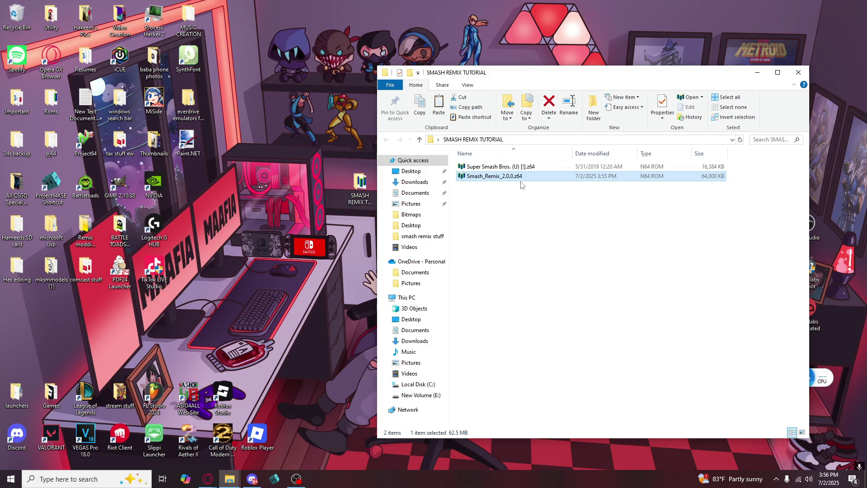
Examine the patched Smash_Remix_2.0.0.z64 file beside the original ROM and close the folder window
left_click(524, 198)
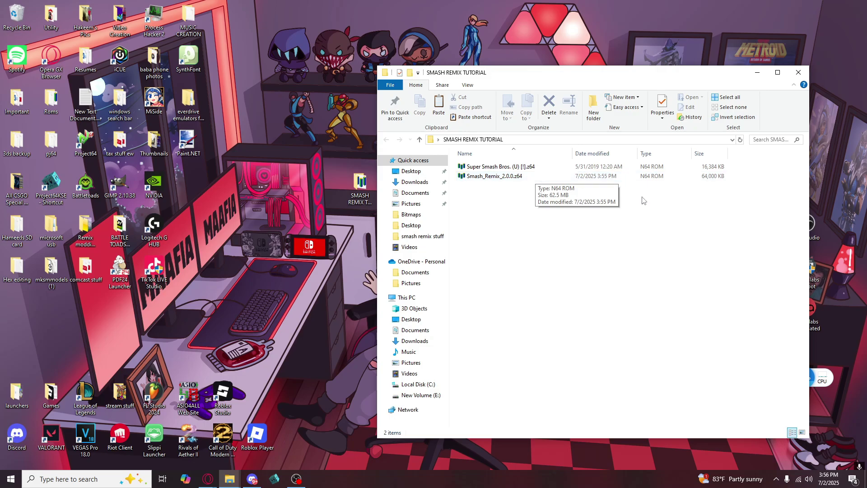
left_click(609, 176)
left_click_drag(613, 177, 609, 253)
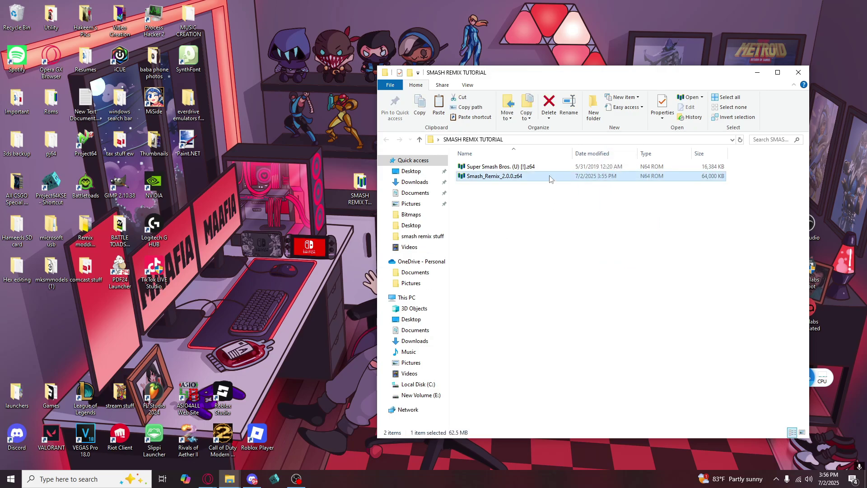
left_click(574, 240)
left_click(535, 177)
left_click_drag(550, 180, 567, 290)
left_click(614, 237)
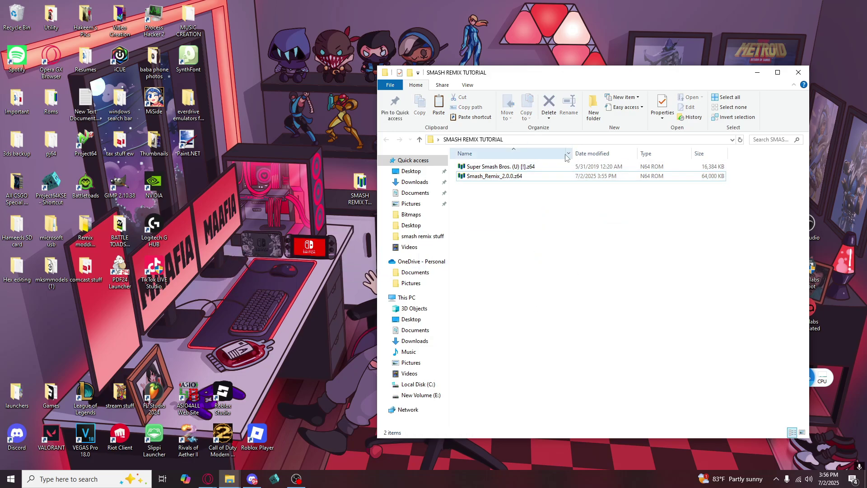
left_click(799, 73)
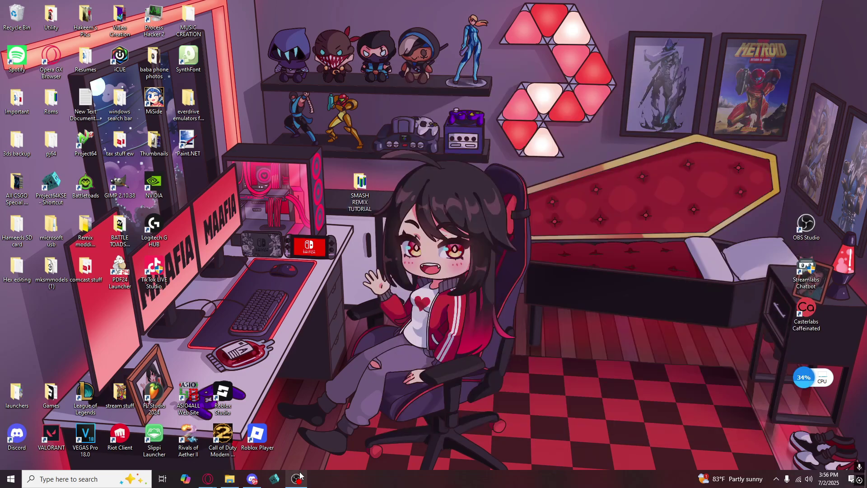
Switch back to the browser and open the Smash64 Netplay Guide page
mouse_move(208, 478)
left_click(291, 427)
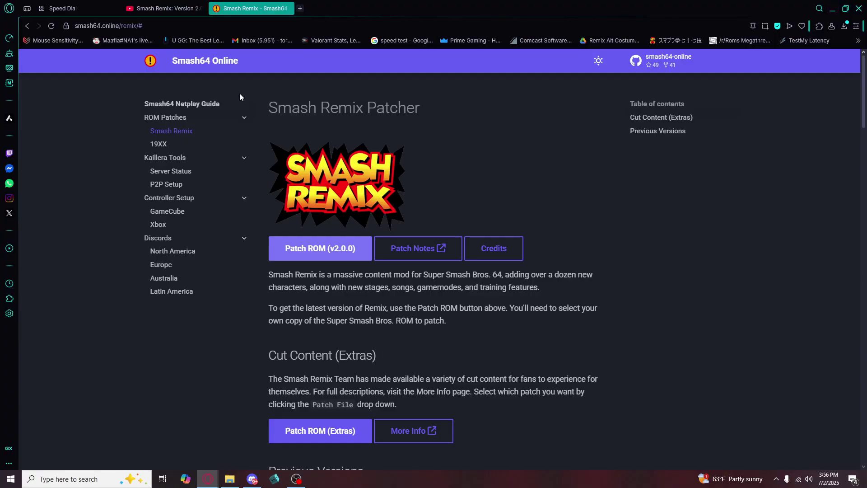
left_click(187, 110)
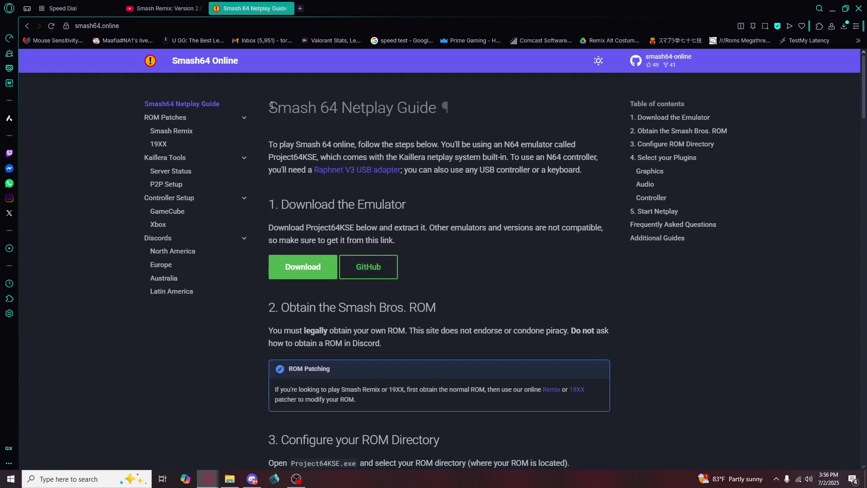
Download the Project64KSE emulator from the netplay guide's first section
scroll(514, 209, "down", 1)
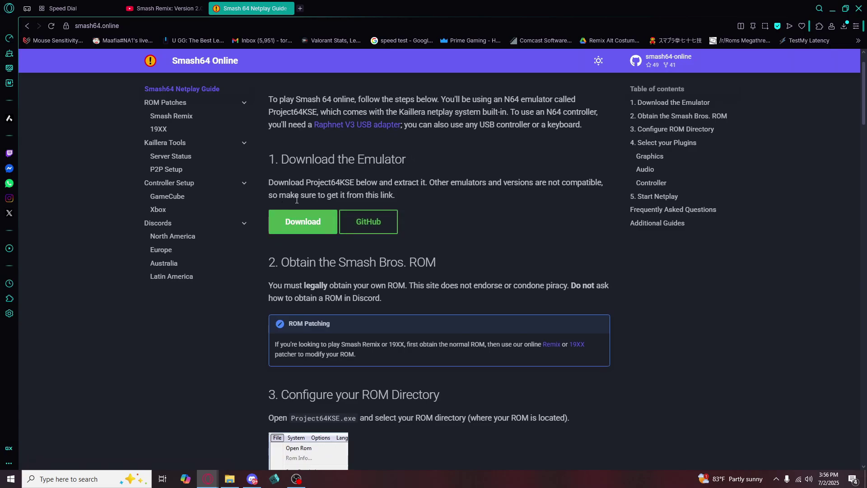
left_click(303, 225)
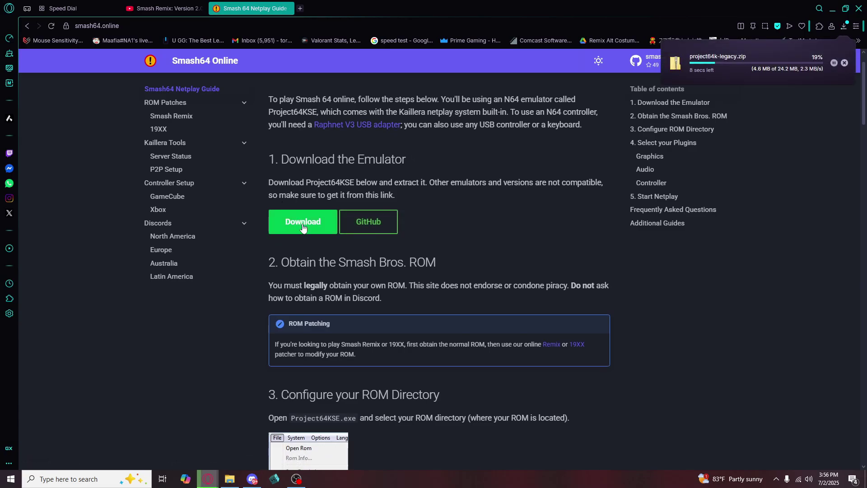
Read through the netplay guide's ROM directory, graphics, audio and controller plugin sections
scroll(535, 249, "down", 2)
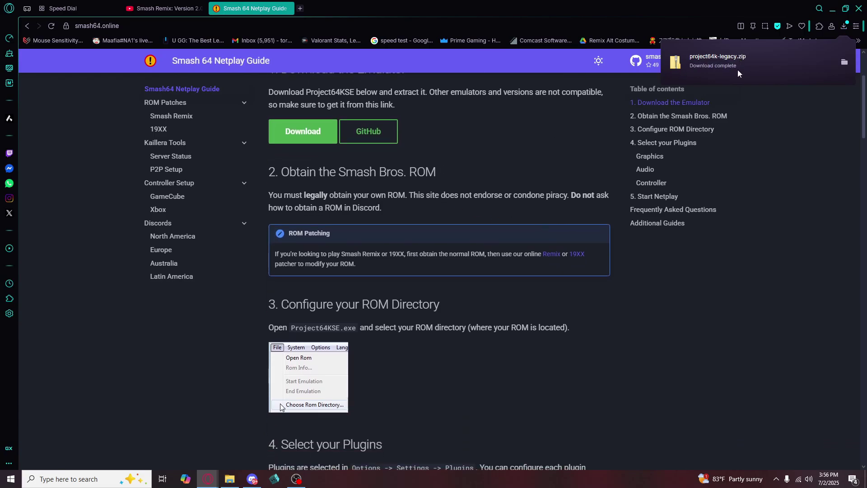
scroll(509, 188, "down", 4)
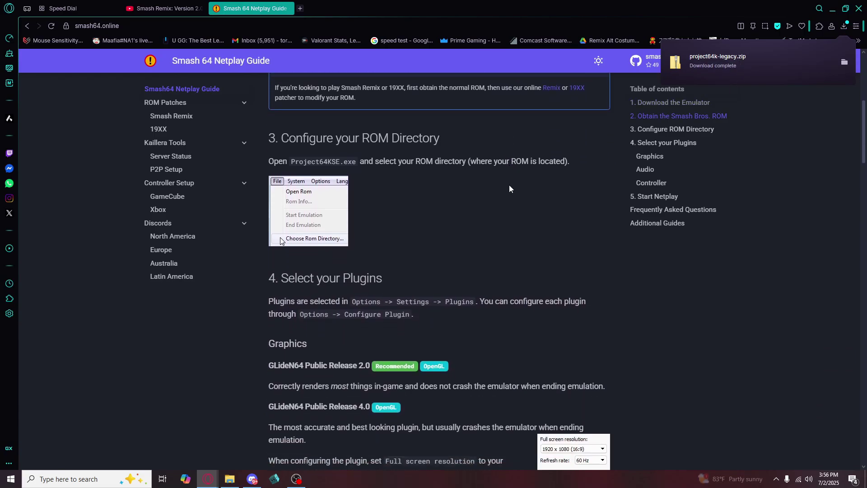
scroll(510, 188, "down", 3)
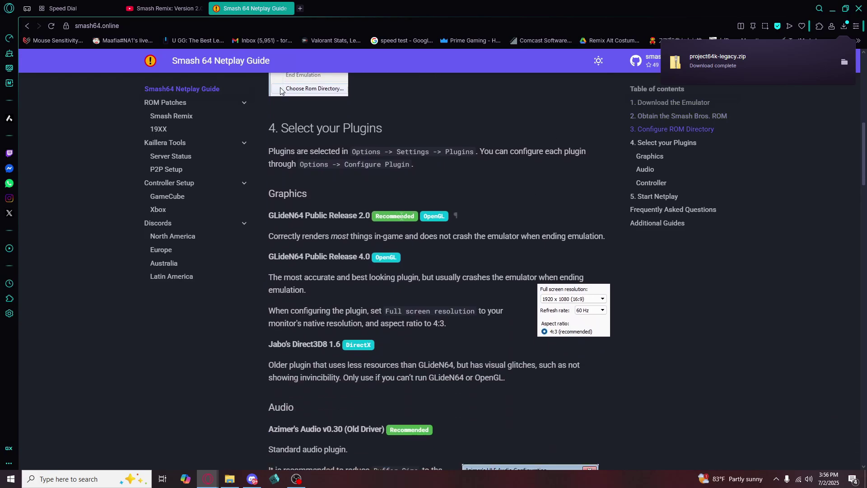
scroll(445, 130, "down", 1)
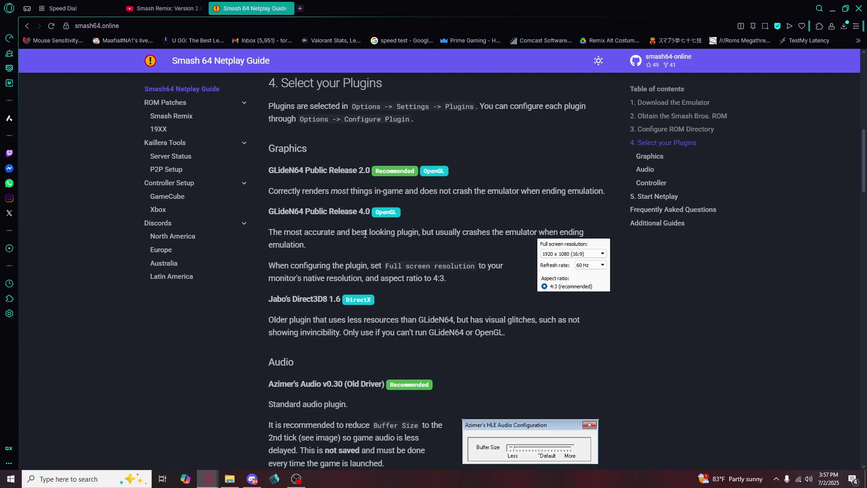
scroll(283, 194, "down", 4)
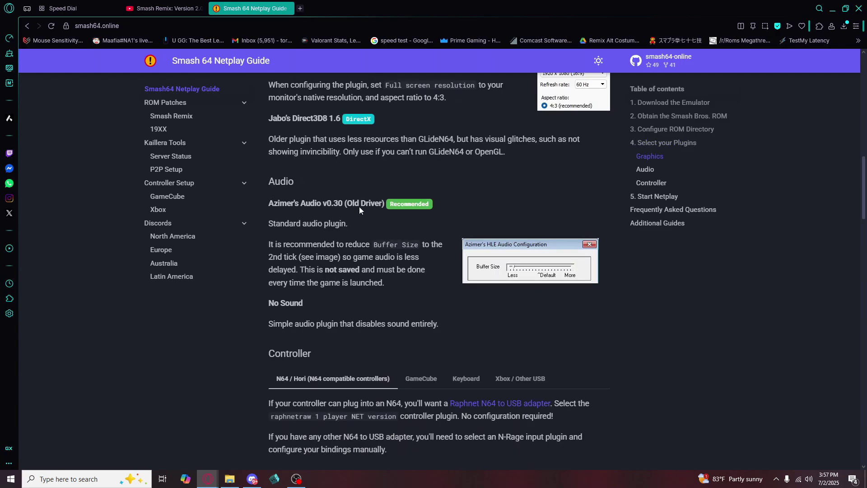
scroll(384, 219, "down", 1)
scroll(370, 403, "up", 3)
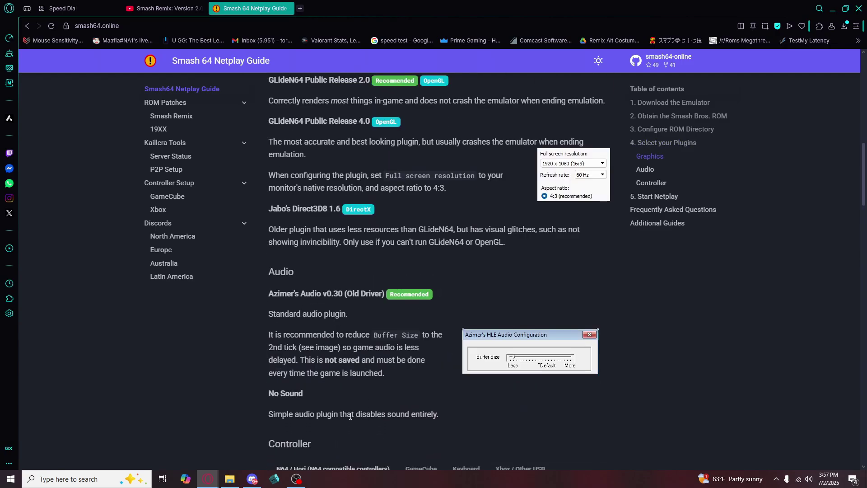
Show project64k-legacy.zip in the Downloads folder and extract it to the suggested project64k-legacy folder
left_click(843, 25)
left_click(843, 86)
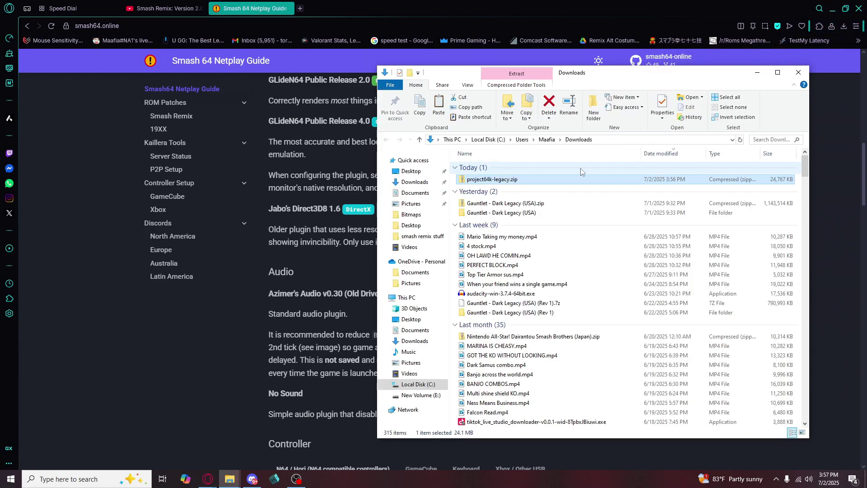
right_click(479, 182)
left_click(517, 231)
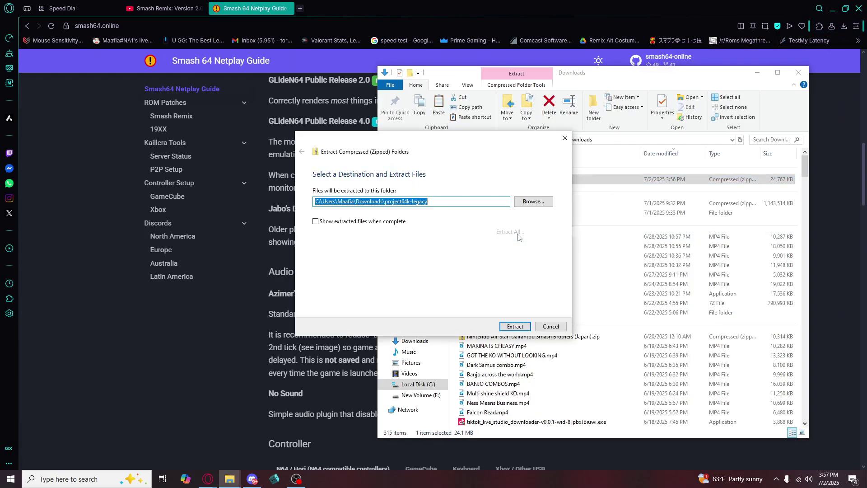
left_click(514, 327)
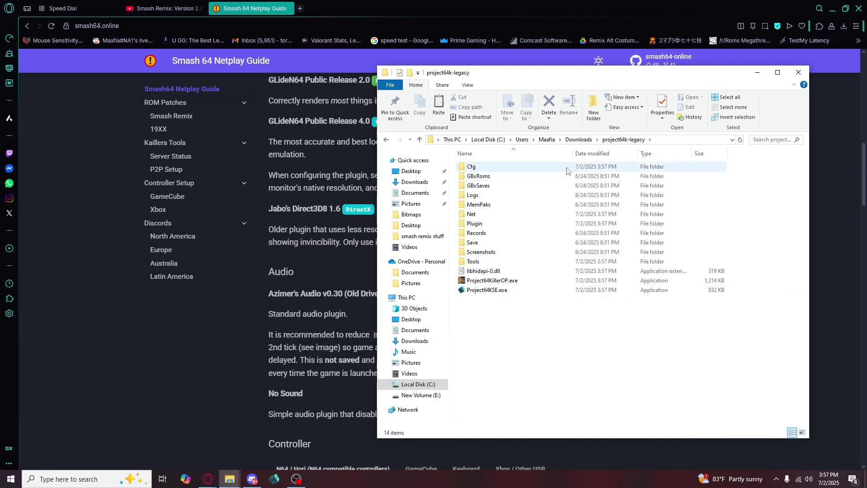
Launch Project64KSE.exe from the extracted folder, allow it to run and close the other running instance
left_click_drag(607, 71, 474, 87)
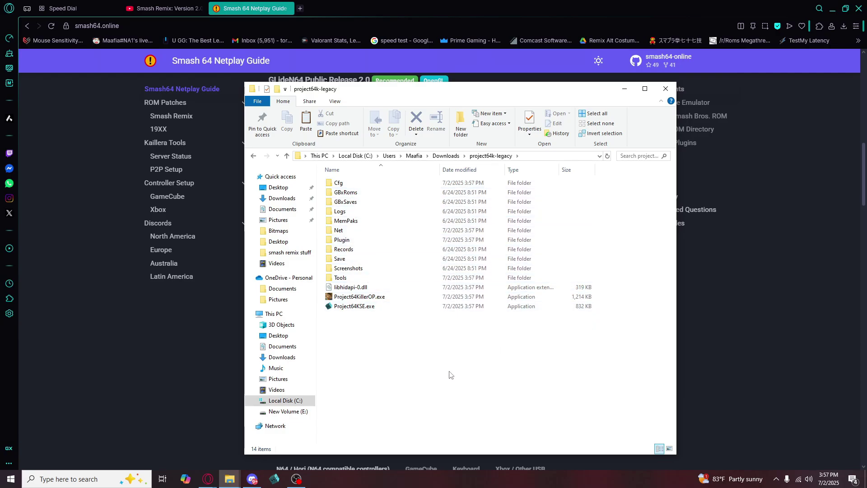
left_click(368, 307)
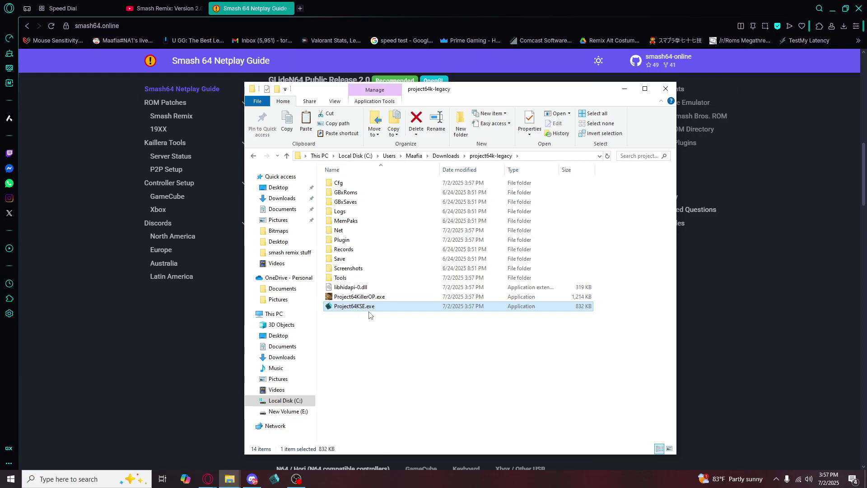
key("Return")
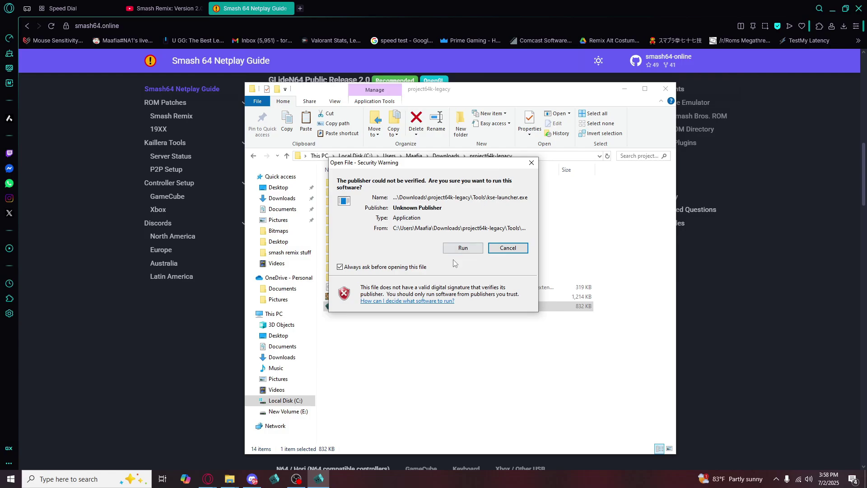
left_click(465, 248)
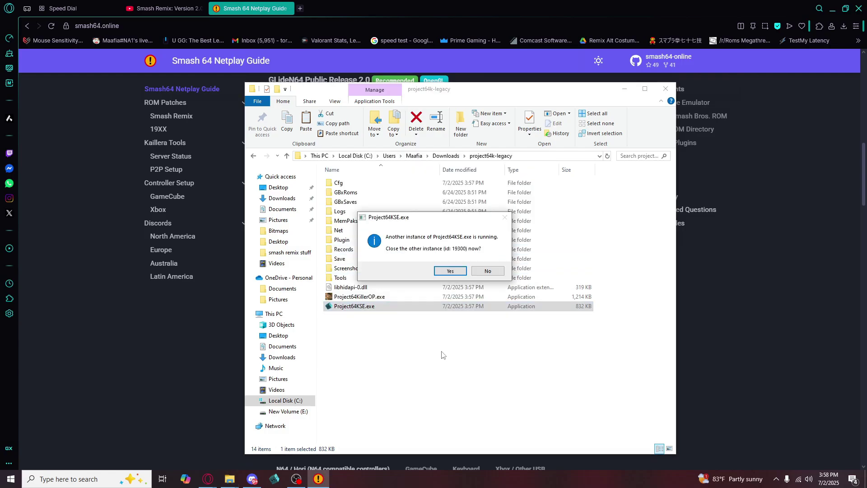
left_click(449, 270)
left_click_drag(572, 95, 691, 92)
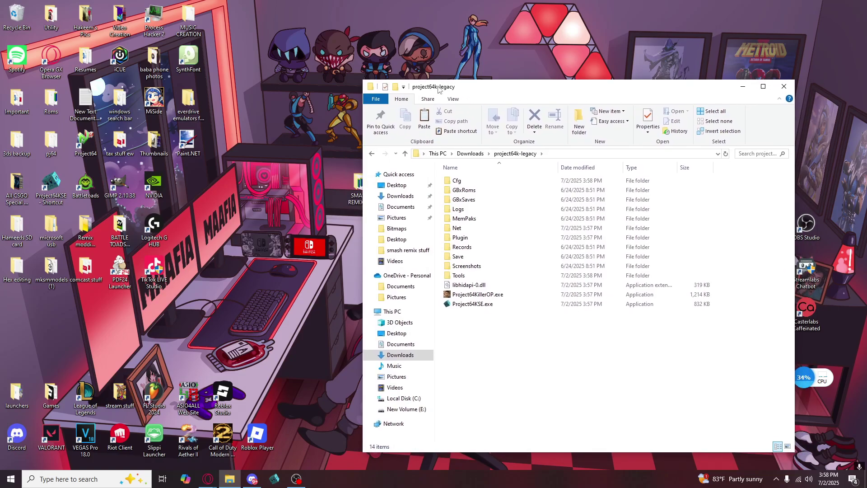
left_click_drag(479, 309, 532, 368)
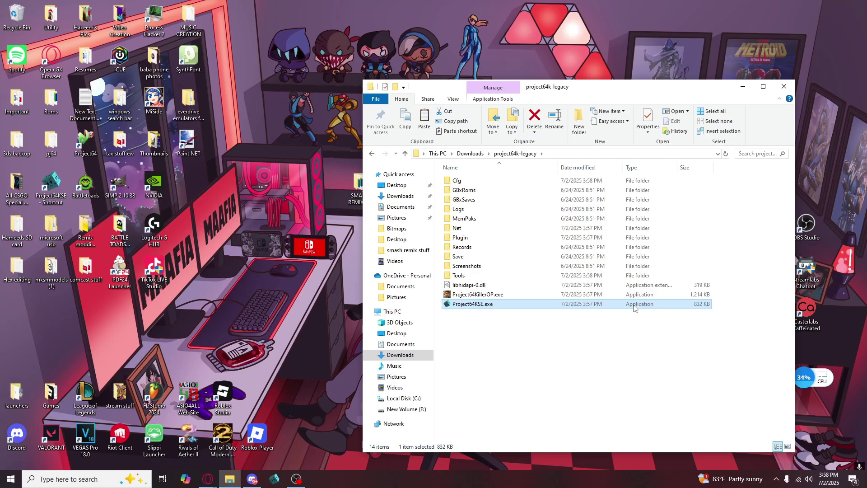
left_click(530, 355)
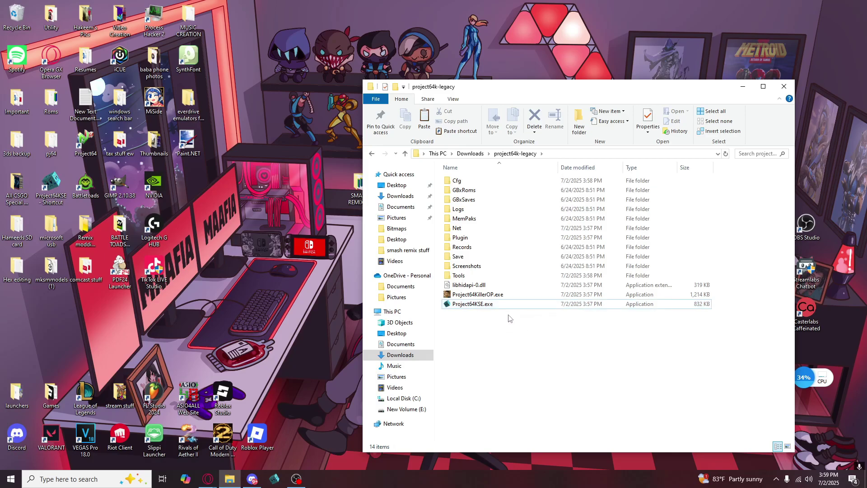
Set the Project64KSE.exe properties to run the program in compatibility mode for Windows 7 and apply the change
left_click(506, 307)
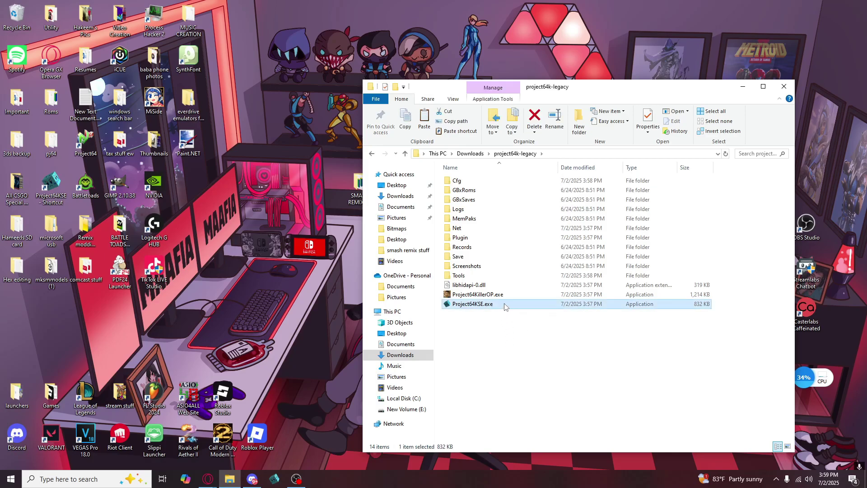
right_click(504, 307)
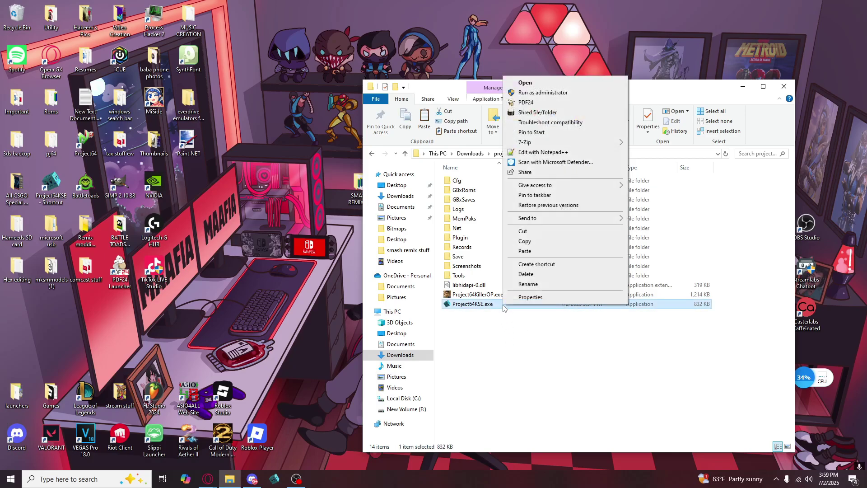
left_click(526, 297)
left_click_drag(593, 244, 540, 215)
left_click(511, 227)
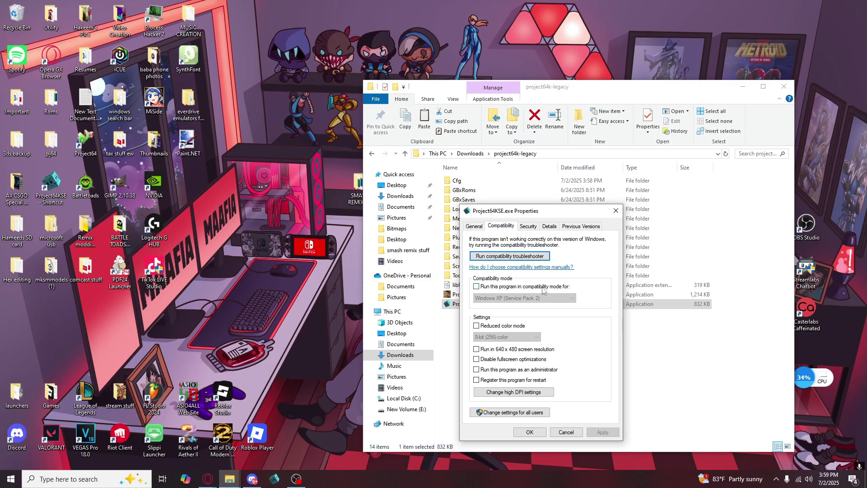
left_click(479, 287)
left_click(515, 298)
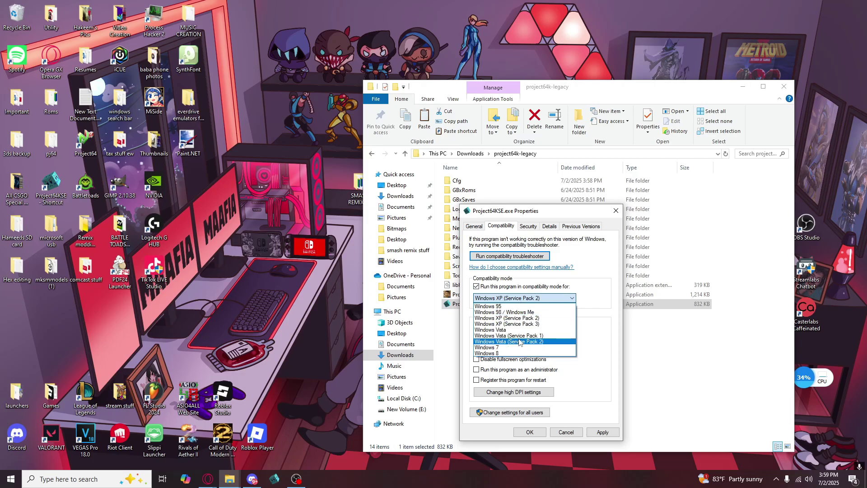
left_click(524, 347)
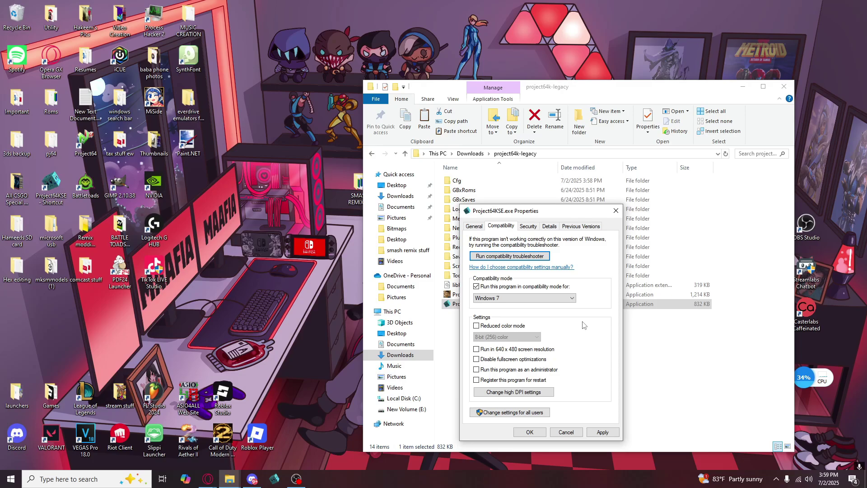
left_click(602, 432)
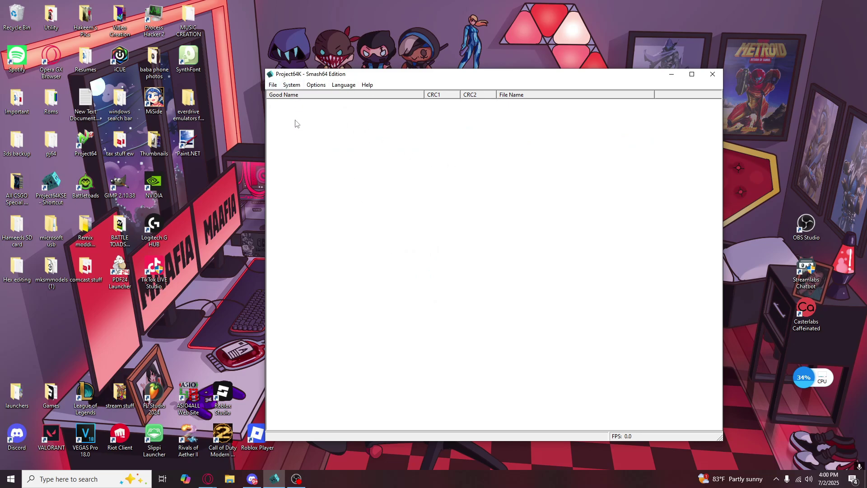
Set the emulator's ROM directory to the SMASH REMIX TUTORIAL folder
left_click(273, 86)
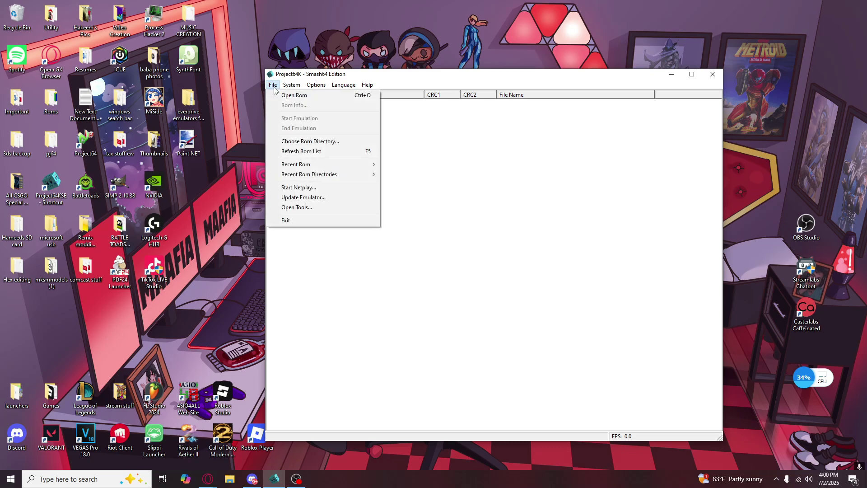
left_click(303, 141)
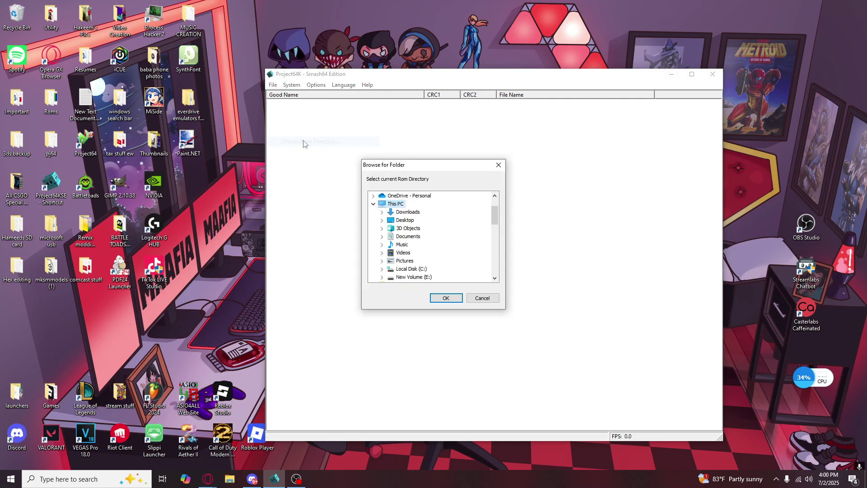
scroll(384, 226, "down", 3)
scroll(442, 235, "down", 2)
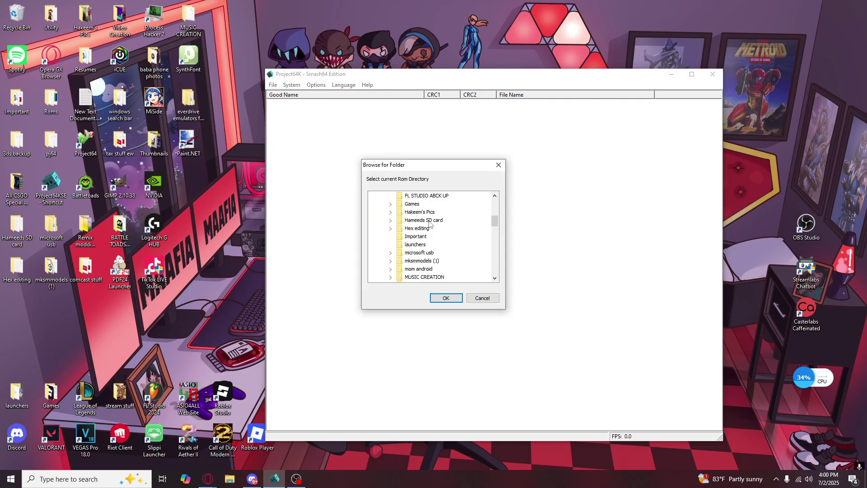
scroll(444, 242, "down", 2)
scroll(442, 248, "down", 1)
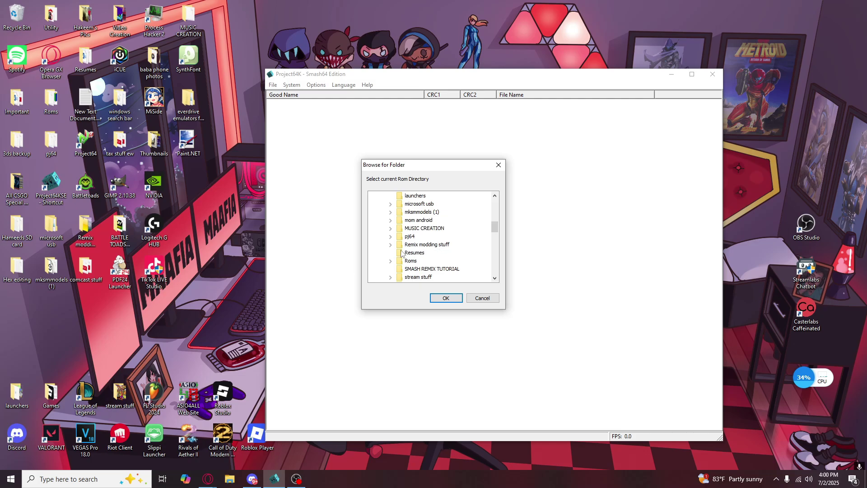
scroll(422, 255, "down", 1)
left_click(414, 245)
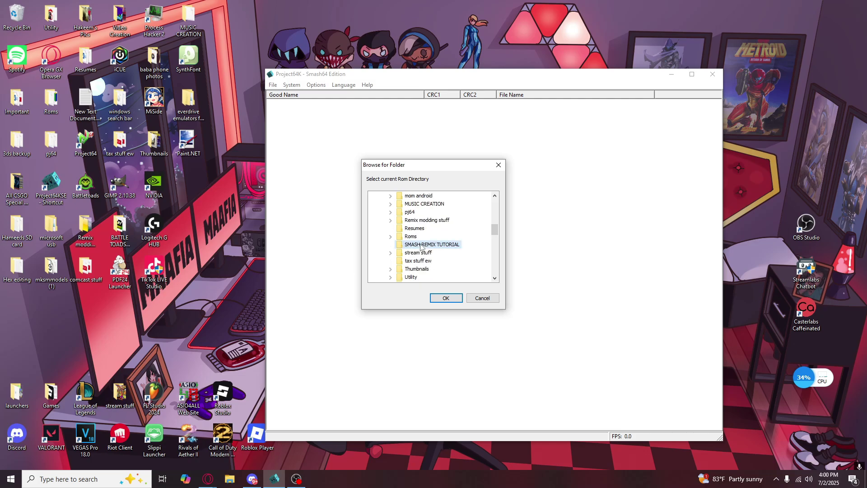
left_click(448, 298)
left_click(446, 298)
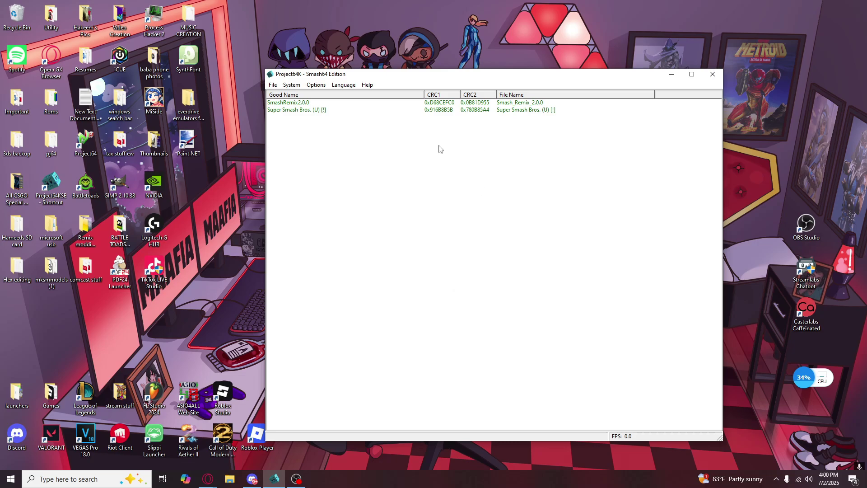
Check the Super Smash Bros. and Smash Remix 2.0.0 entries in the ROM list and select SmashRemix2.0.0
left_click(503, 105)
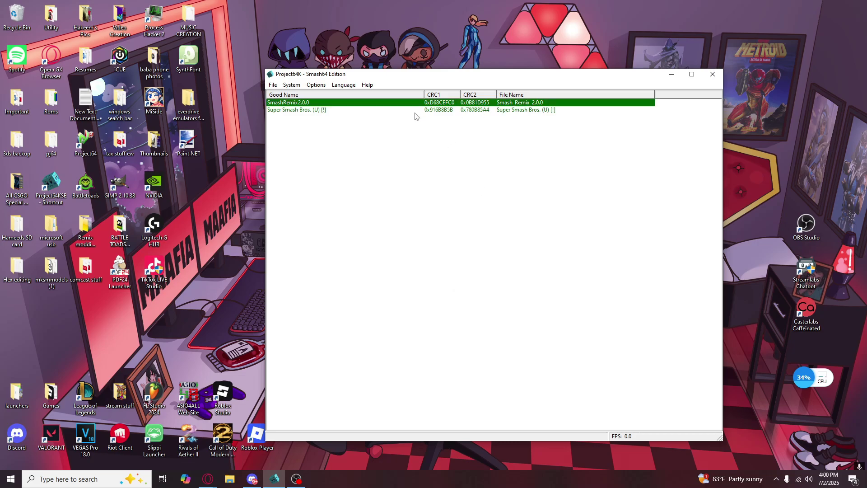
left_click(338, 111)
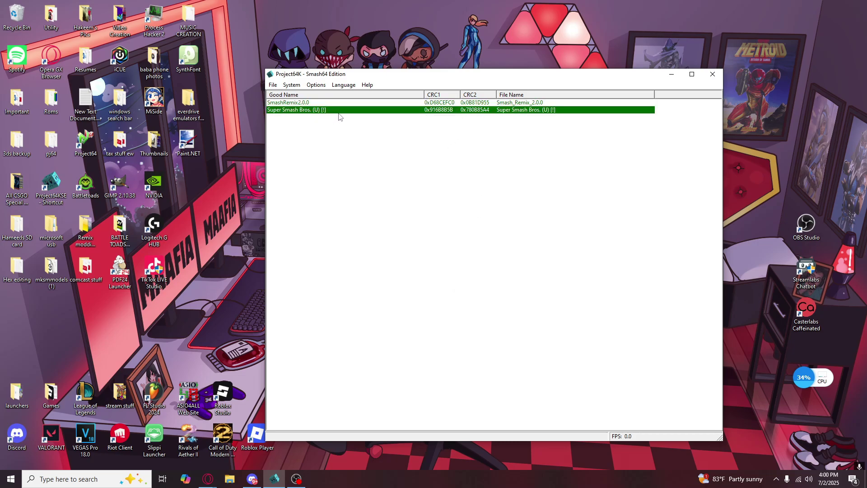
left_click_drag(409, 82, 463, 86)
left_click(468, 132)
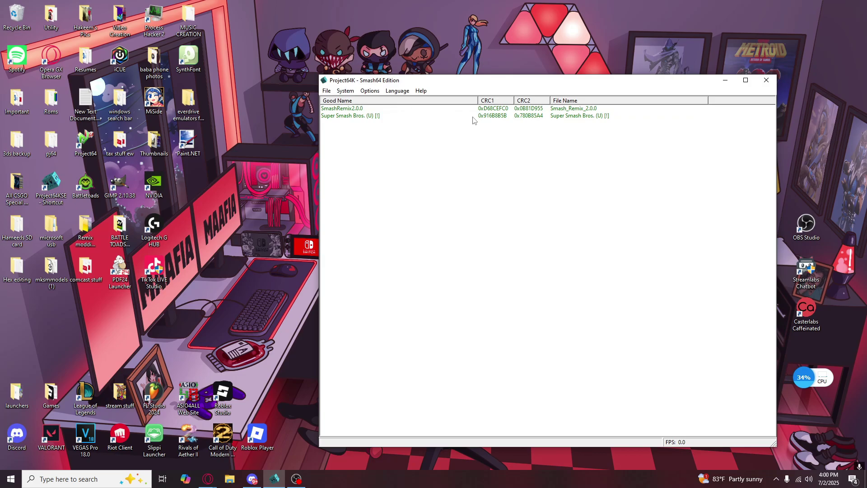
left_click_drag(561, 85, 534, 82)
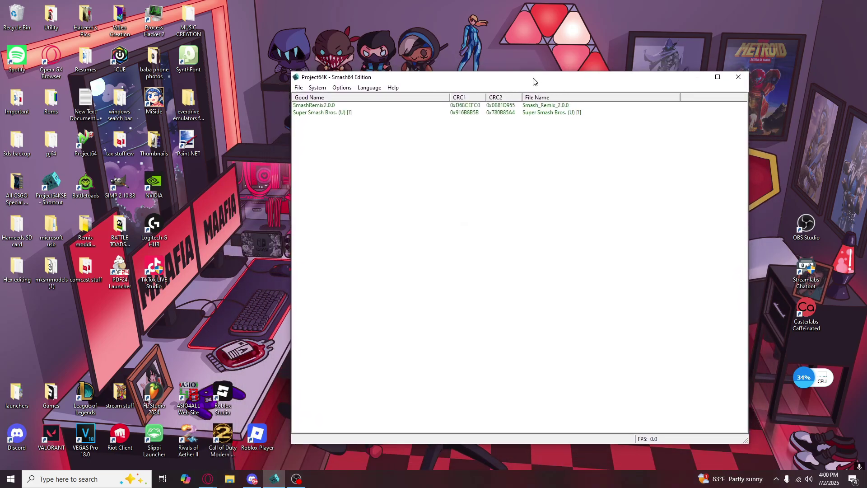
left_click(534, 108)
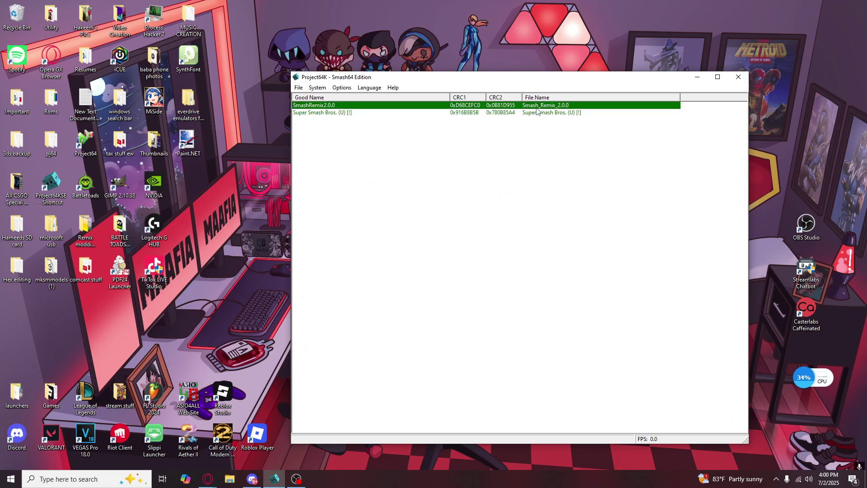
left_click(566, 113)
left_click(574, 108)
left_click(437, 151)
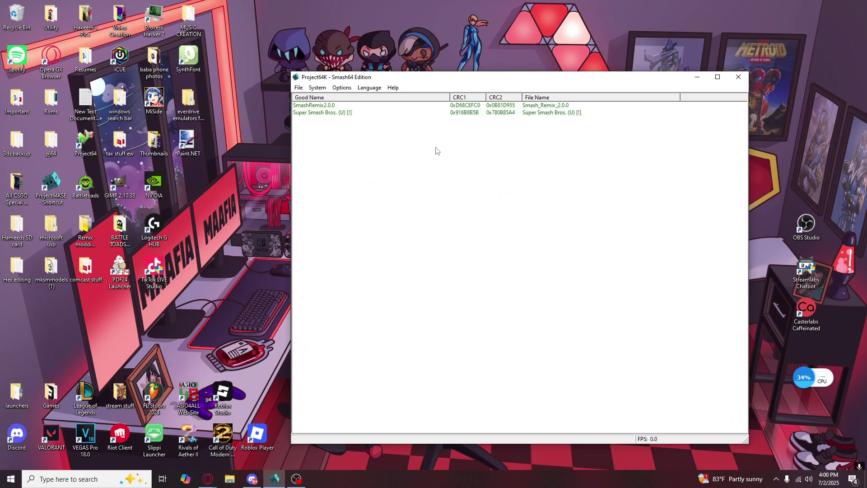
Check that the plugin settings use GLideN64 Public Release 4.0 for graphics and N-Rage Input Plugin V2 2.3c for the controller, and accept them
left_click(346, 90)
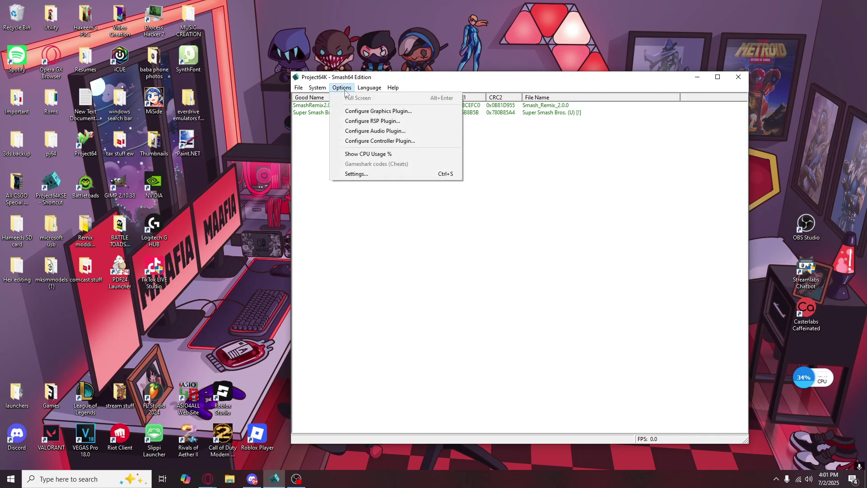
left_click(363, 178)
left_click_drag(373, 90, 528, 159)
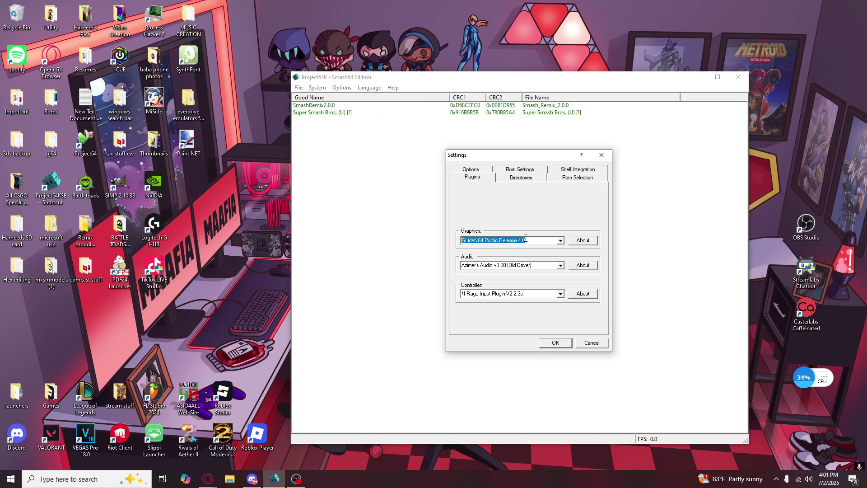
left_click(560, 242)
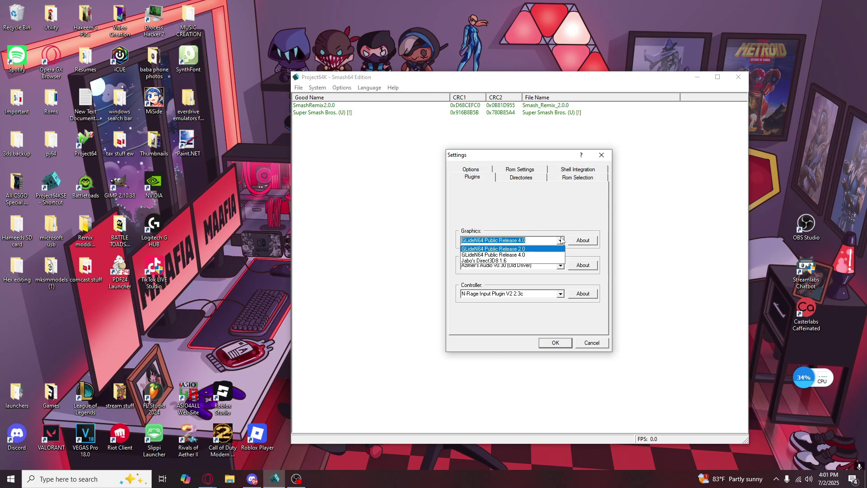
left_click(553, 241)
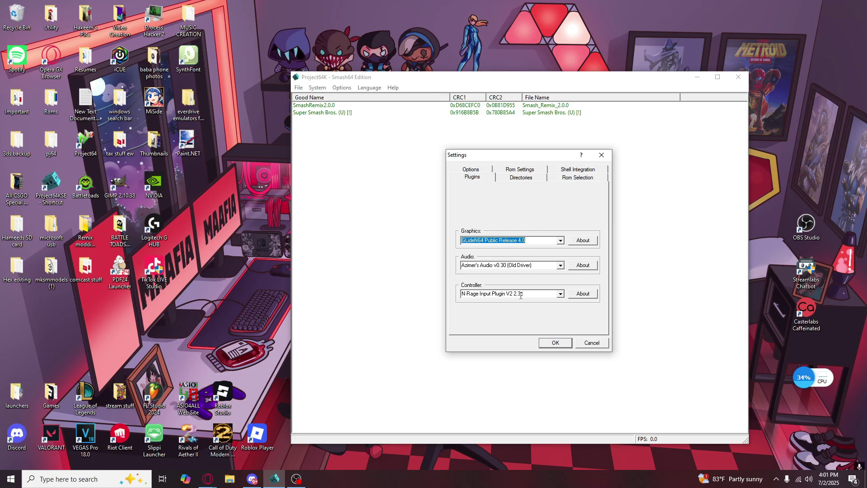
left_click(560, 296)
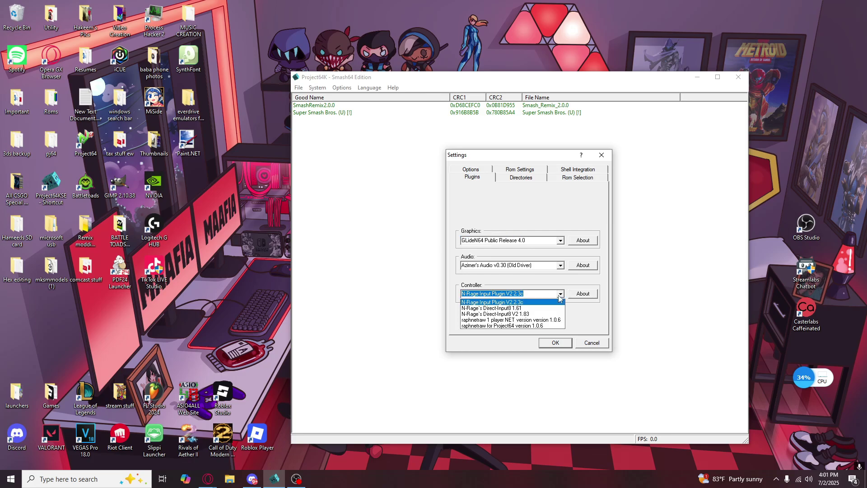
left_click(560, 296)
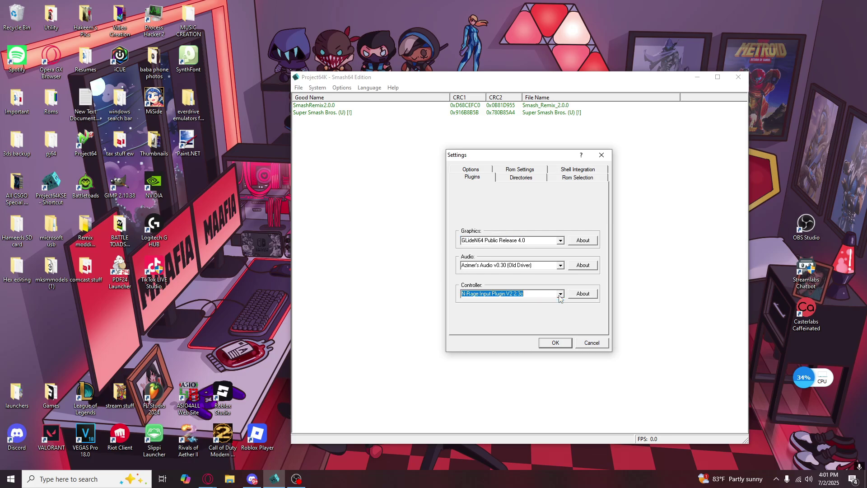
left_click(556, 343)
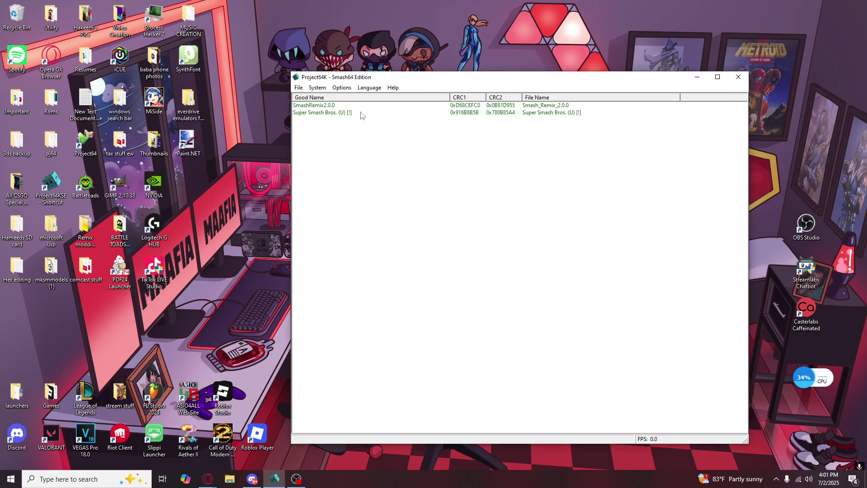
Open the controller plugin configuration, set Controller 1 as plugged, view its Controller Pak settings and start loading a profile
left_click(344, 89)
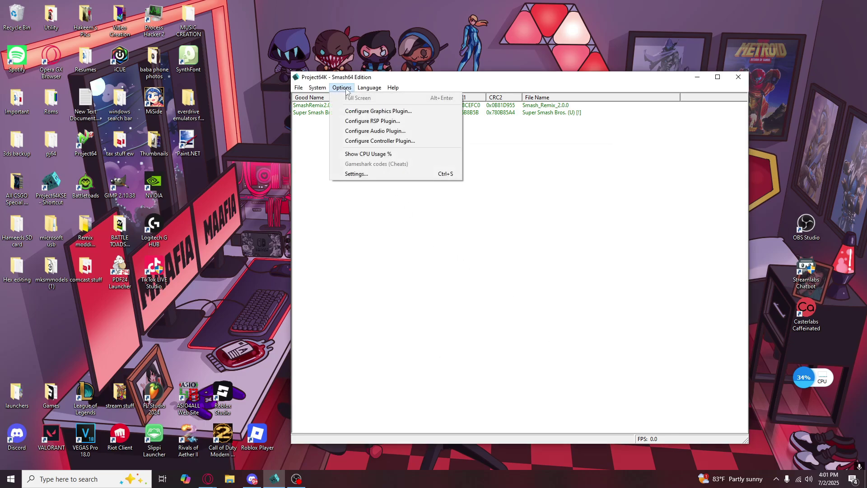
left_click(417, 140)
left_click_drag(417, 100, 522, 177)
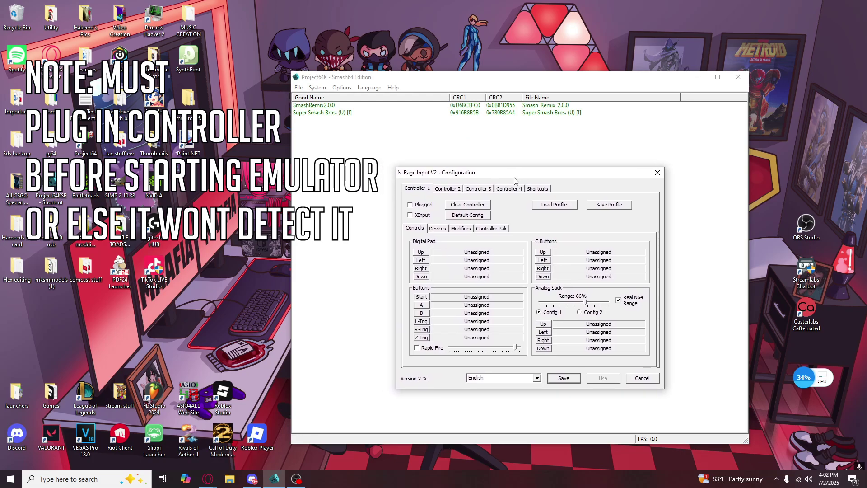
left_click(410, 205)
left_click(500, 229)
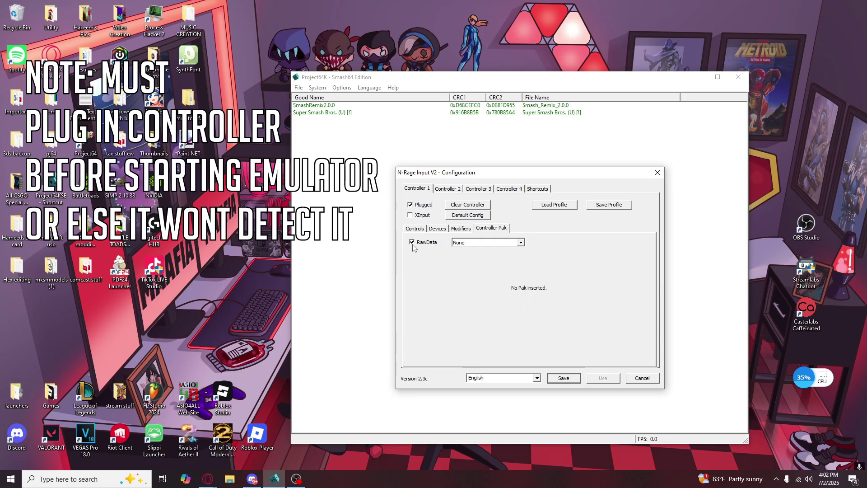
left_click(417, 229)
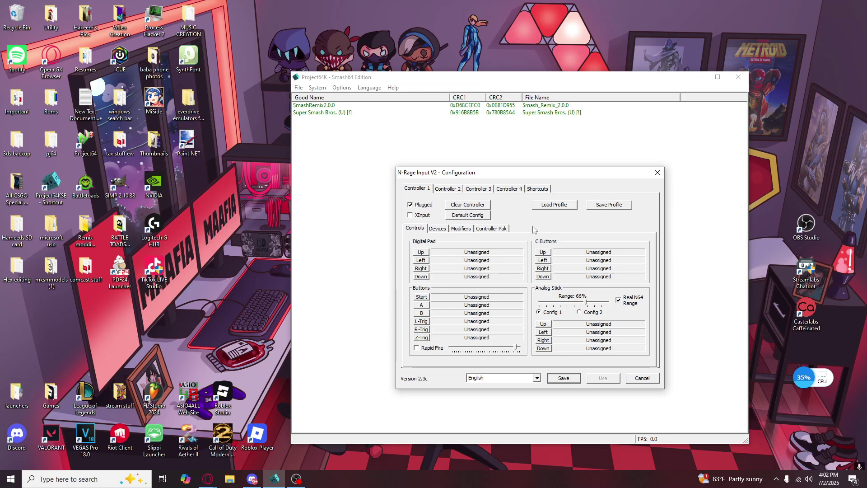
left_click(553, 206)
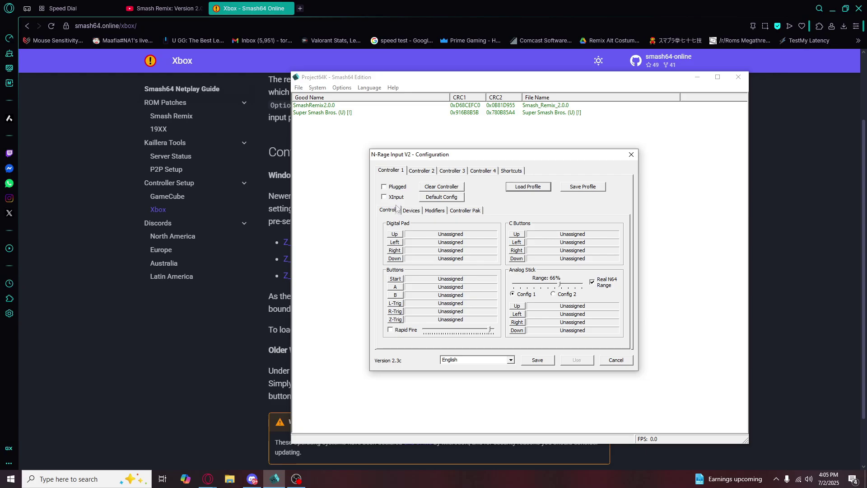
Mark Controller 1 as Plugged and check the RawData option of its Controller Pak
left_click(384, 187)
left_click(462, 210)
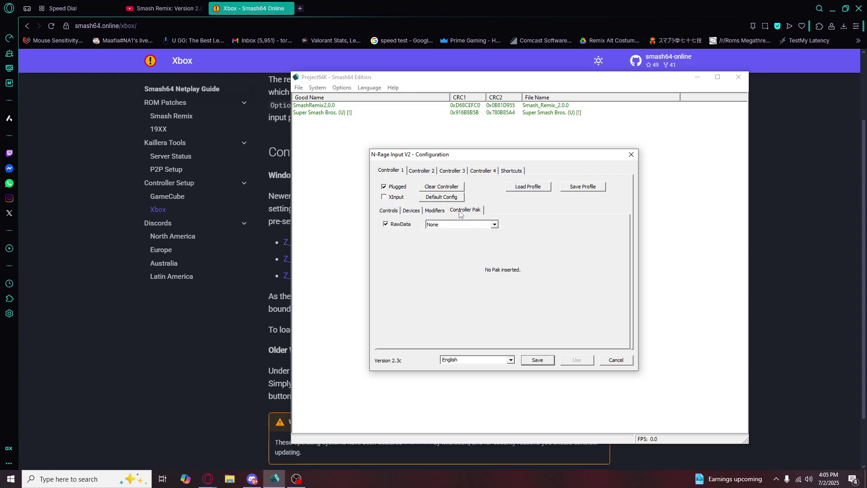
left_click(388, 210)
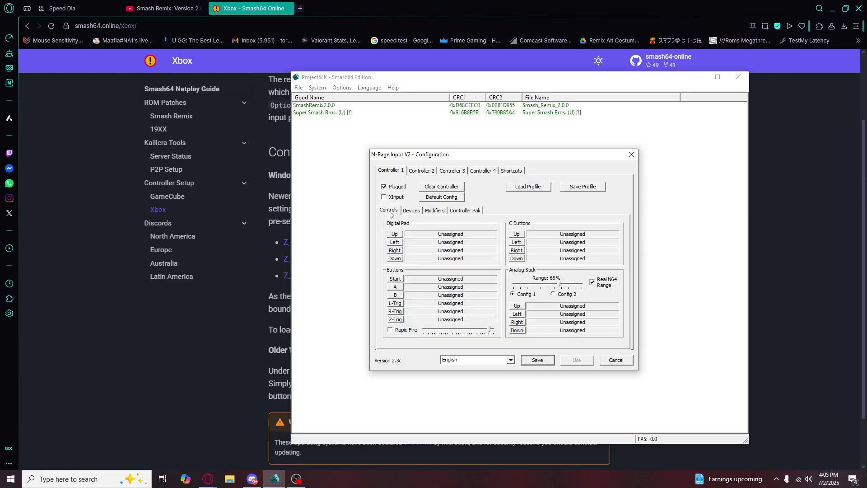
Map Digital Pad Up/Left/Right/Down to Z-rotation -, Z-axis -, Z-axis +, Z-rotation + and C Left/Right to Gamepad Button 03 and 02
left_click(398, 236)
left_click(402, 235)
left_click(397, 242)
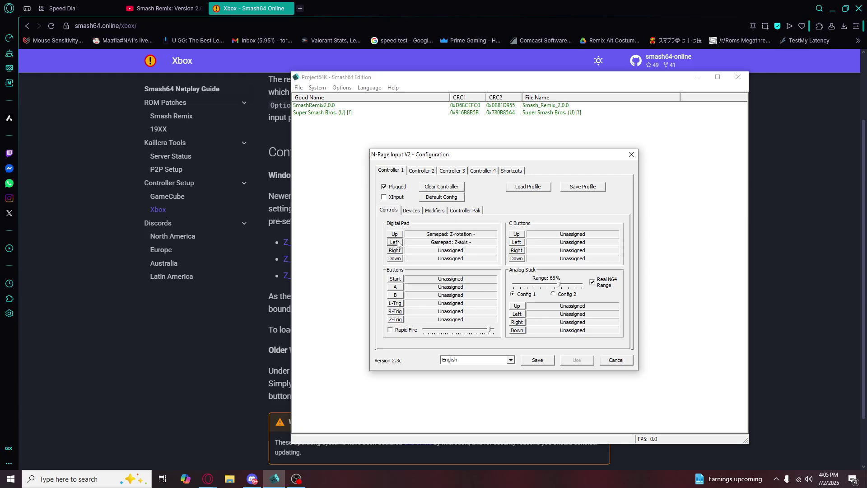
left_click(399, 252)
left_click(394, 259)
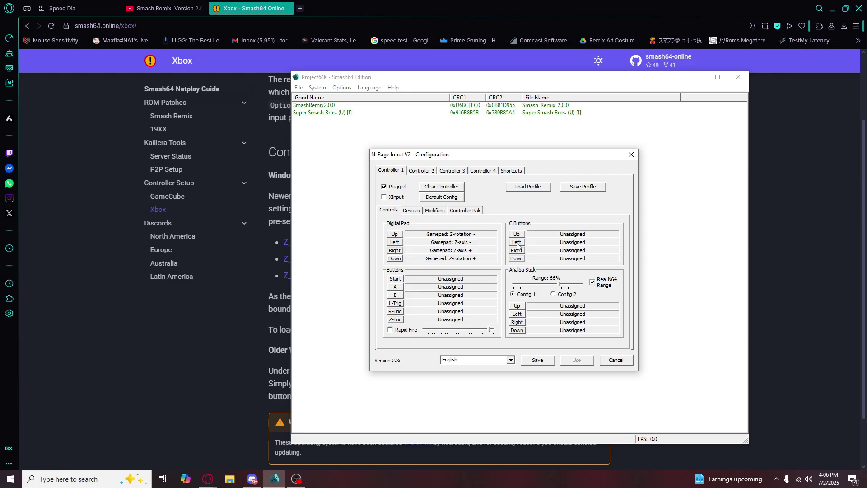
left_click(518, 244)
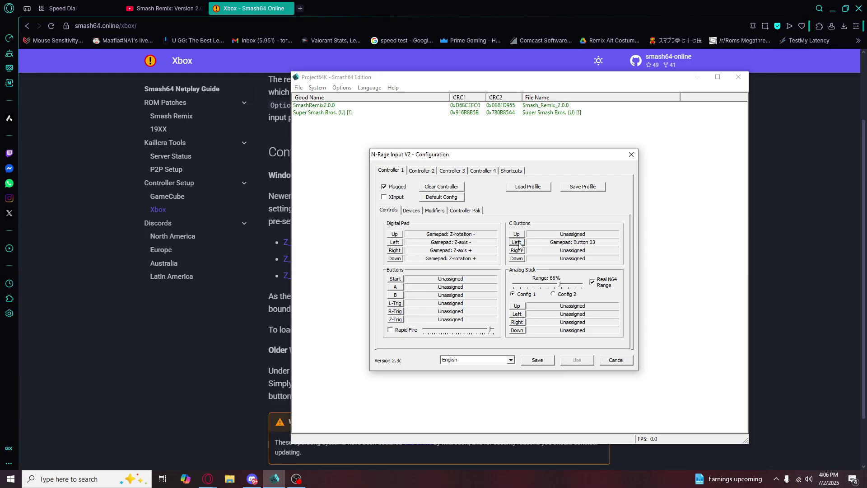
left_click(521, 251)
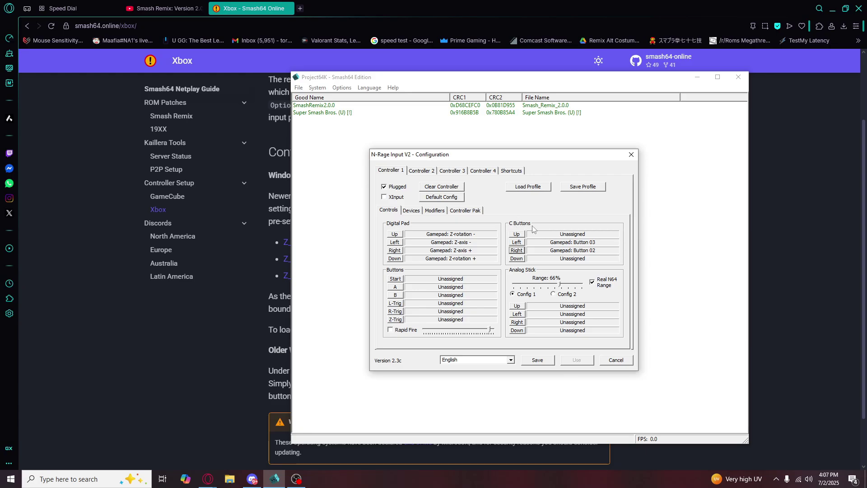
Map Start, A, B, L-Trig, R-Trig and Z-Trig to Gamepad Button 09, 01, 00, 04, 05 and 06 respectively
left_click(396, 279)
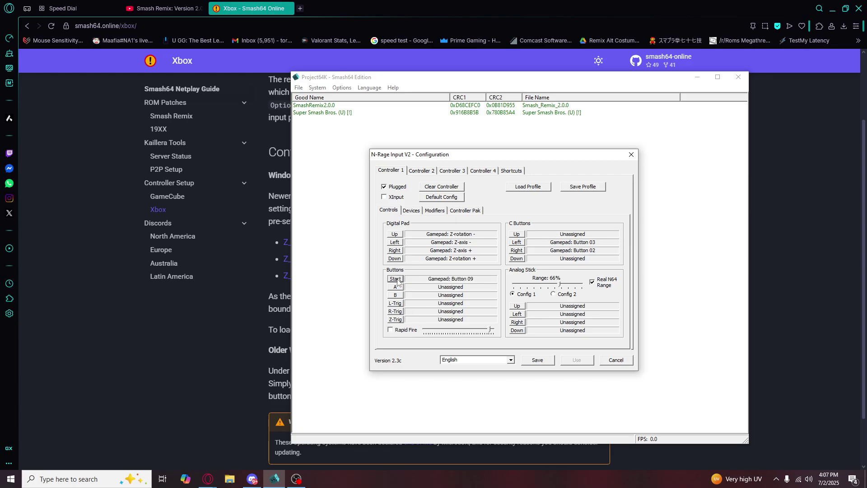
left_click(399, 288)
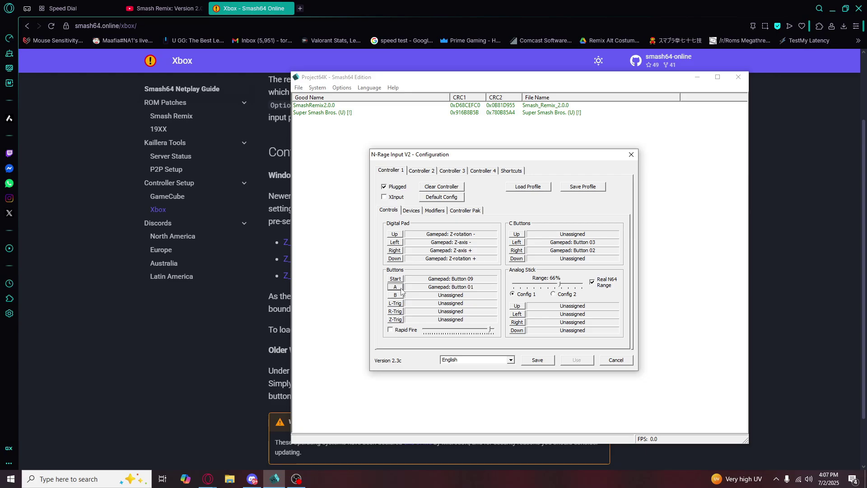
left_click(395, 296)
left_click(399, 303)
left_click(398, 313)
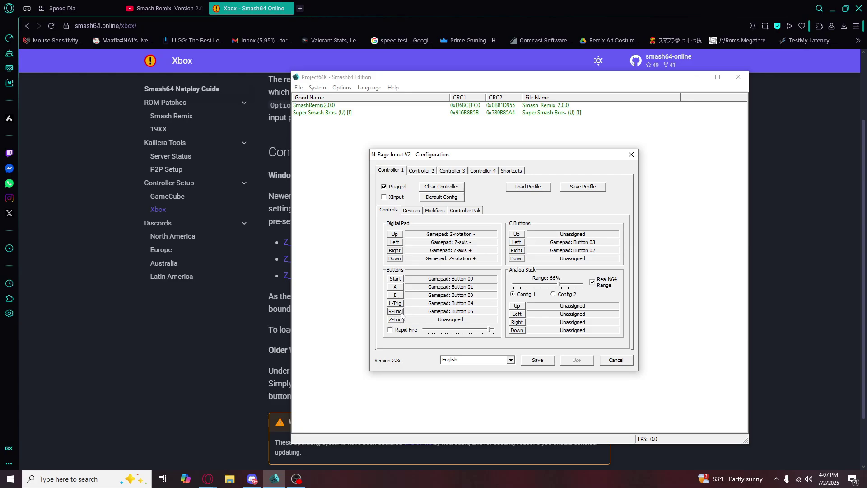
left_click(392, 320)
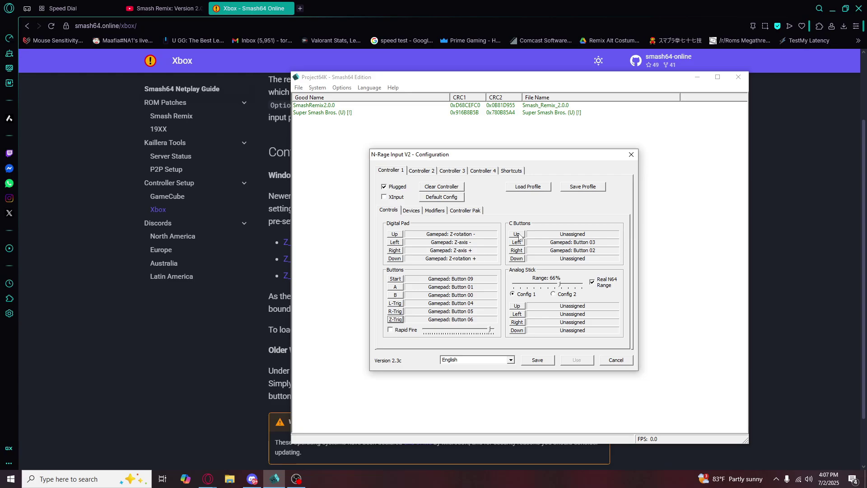
Map C Up and C Down to the gamepad's PoV 1 up and PoV 1 down directions
left_click(519, 235)
left_click(517, 259)
Set the analog stick range to 70% with Real N64 Range disabled, and set the gamepad deadzone to 10%
left_click_drag(558, 285, 562, 285)
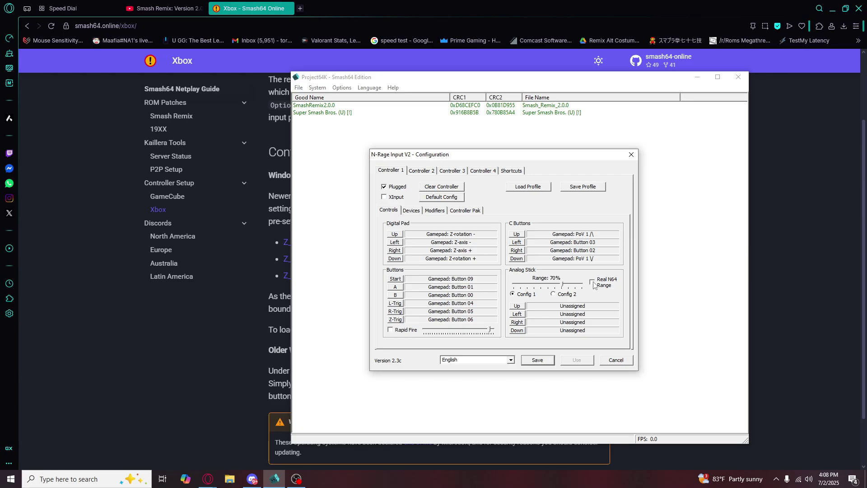
left_click(411, 210)
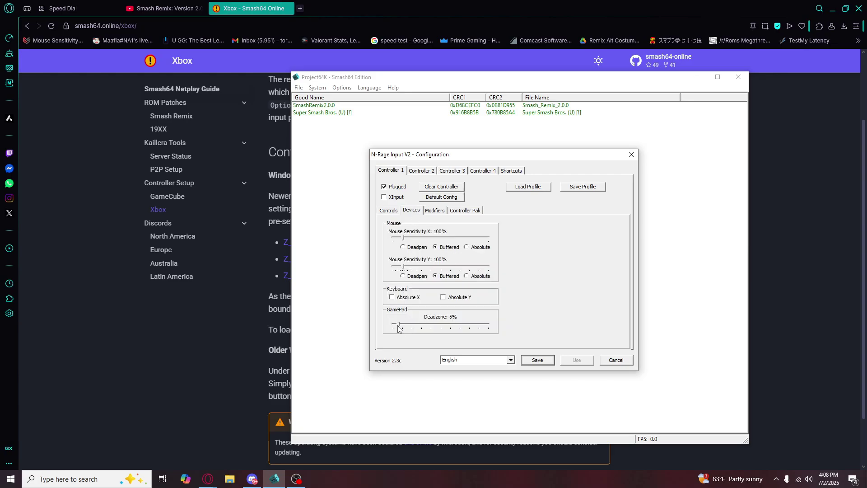
left_click_drag(397, 325, 402, 330)
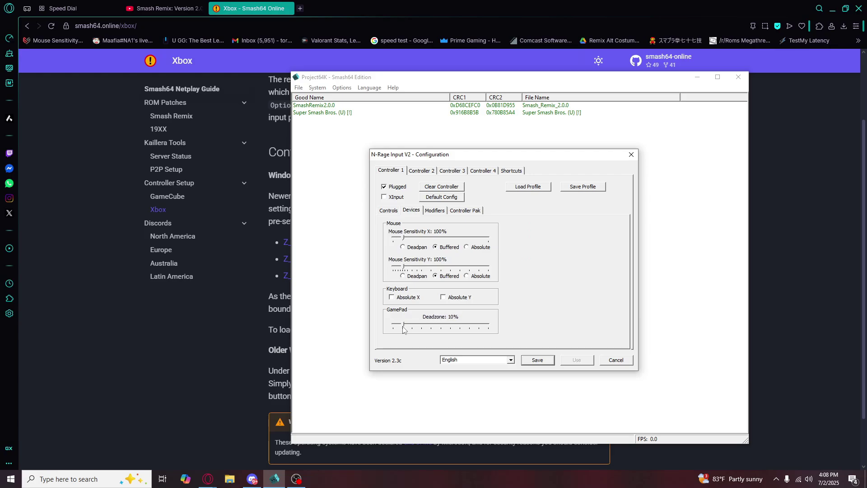
Map Analog Stick Up/Left/Right/Down to Gamepad Y-axis -, X-axis -, X-axis + and Y-axis +, and save the controller configuration
left_click(394, 213)
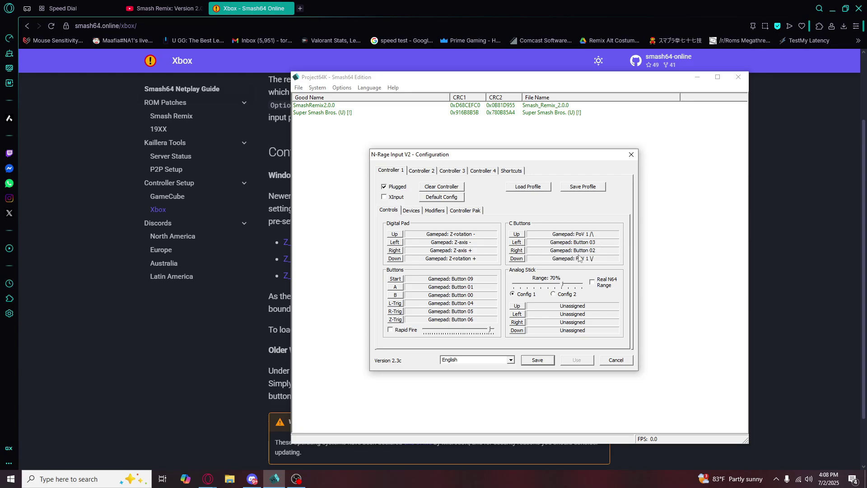
left_click(519, 308)
left_click(517, 315)
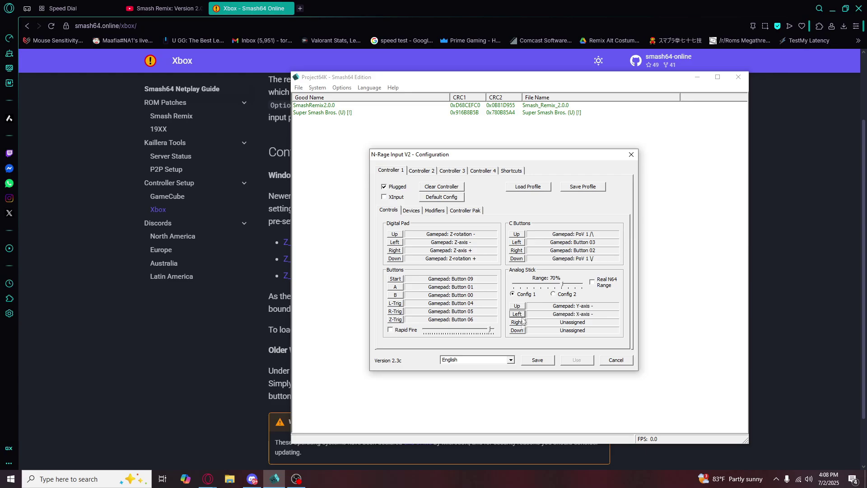
left_click(519, 322)
left_click(519, 331)
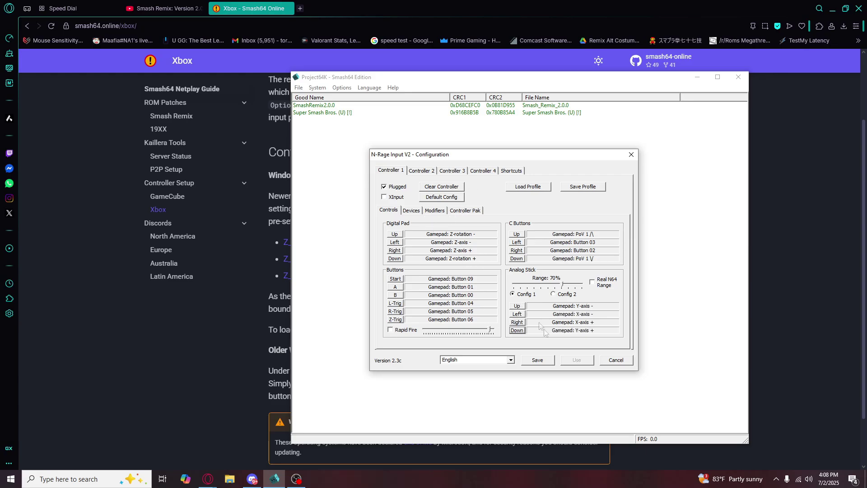
left_click(548, 361)
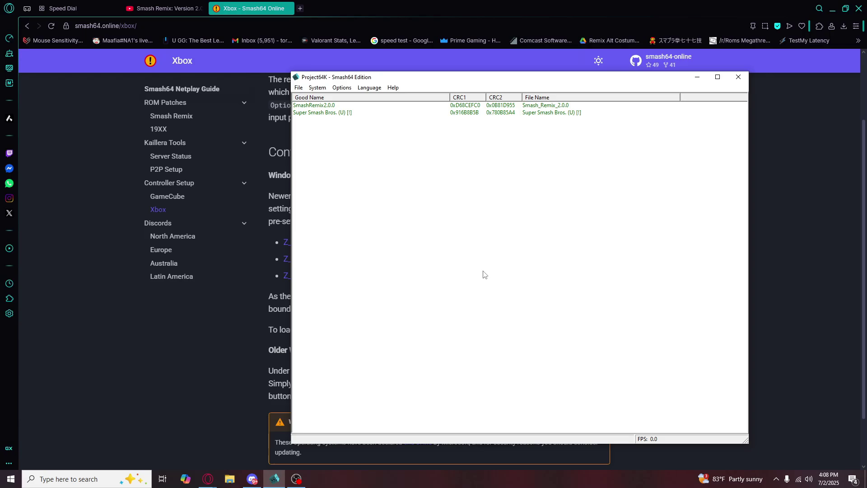
Save the controller profile as "Controller Settings for smash remix (DPAD ON RIGHT STICK)" in the SMASH REMIX TUTORIAL folder and save the configuration
left_click(342, 88)
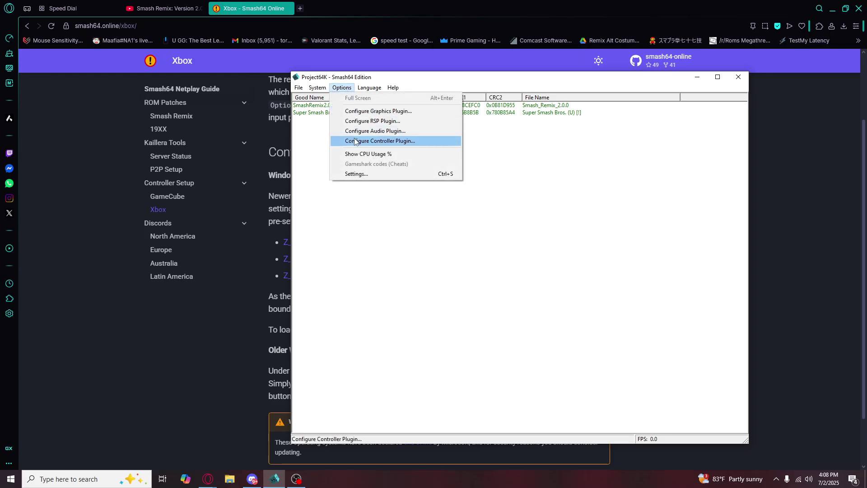
left_click(355, 141)
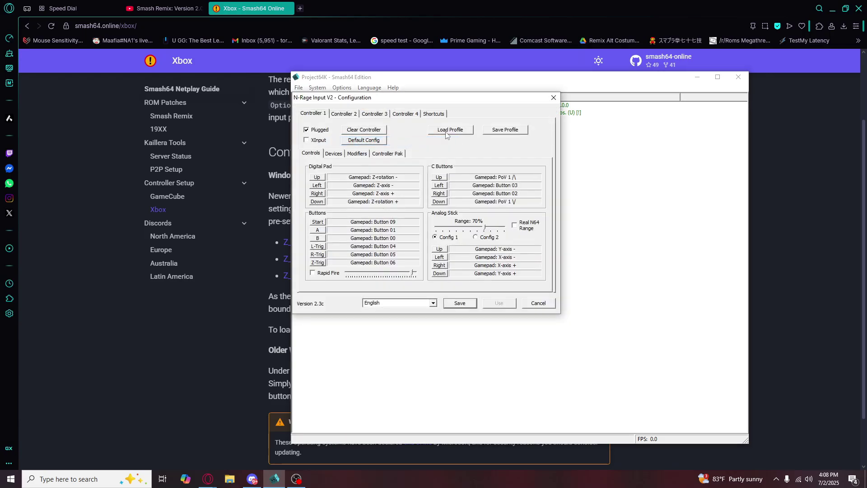
left_click(517, 131)
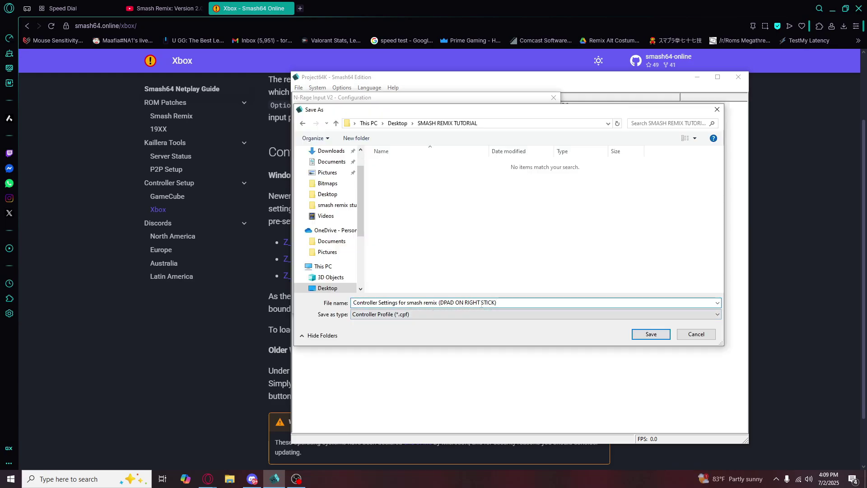
left_click(650, 334)
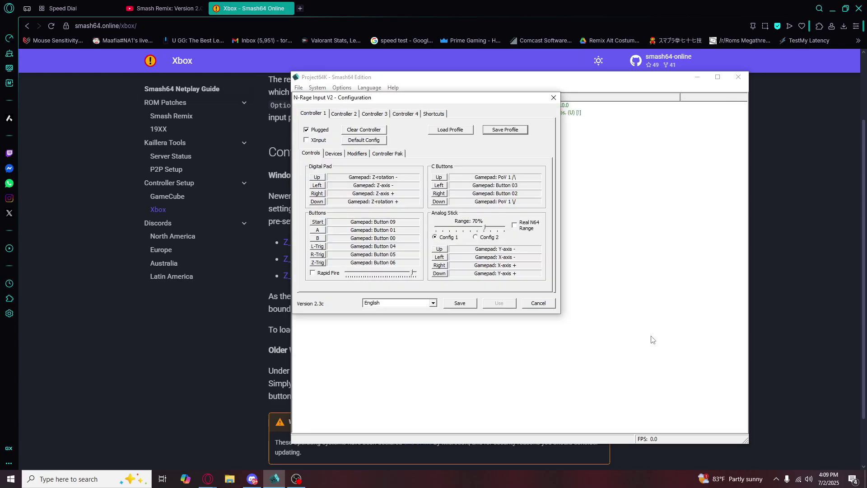
left_click(471, 309)
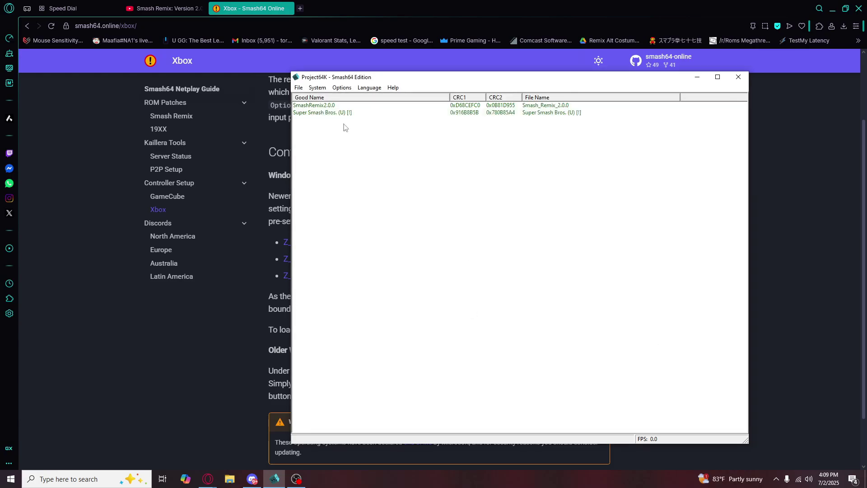
Load the saved controller profile "Controller Settings for smash remix (DPAD ON RIGHT STICK).cpf" into the controller plugin configuration
left_click(345, 88)
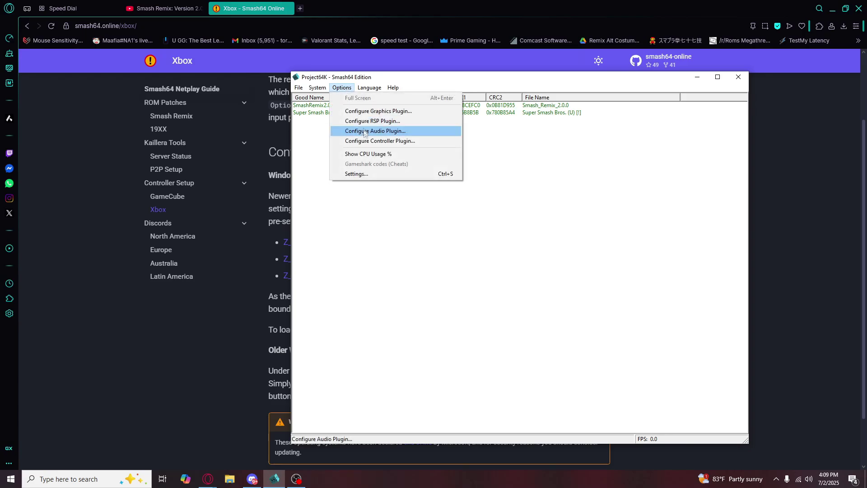
left_click(367, 141)
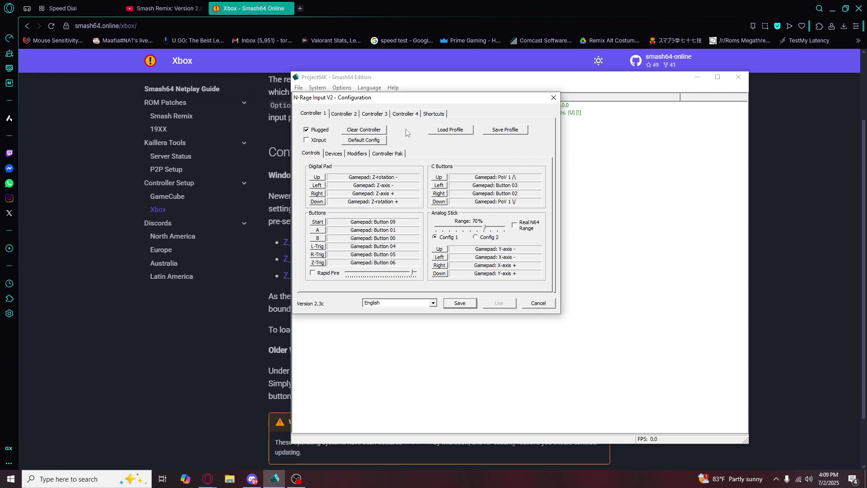
left_click(454, 130)
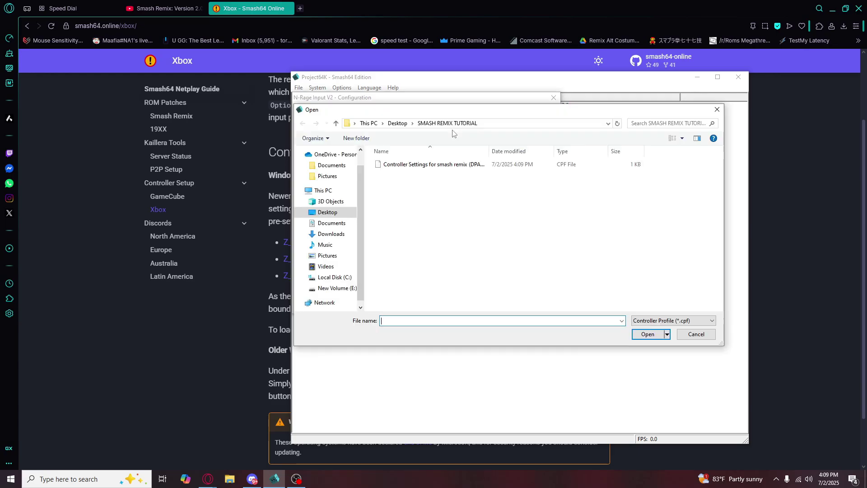
left_click(509, 168)
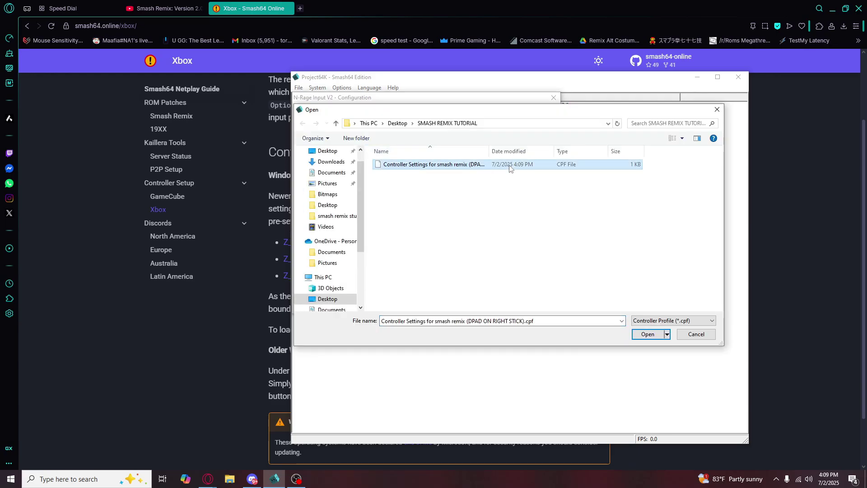
left_click(648, 334)
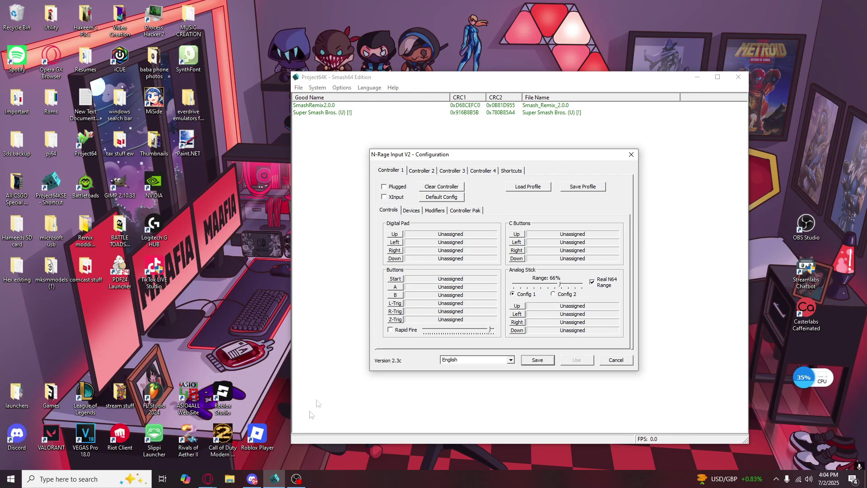
Switch to the Smash 64 Netplay Guide in Opera and find its Controller section
mouse_move(199, 485)
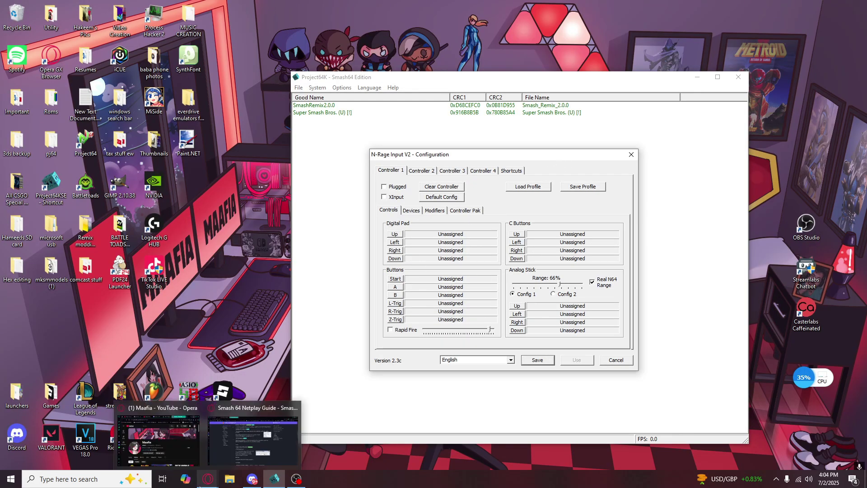
left_click(253, 440)
scroll(459, 283, "down", 5)
scroll(459, 284, "up", 1)
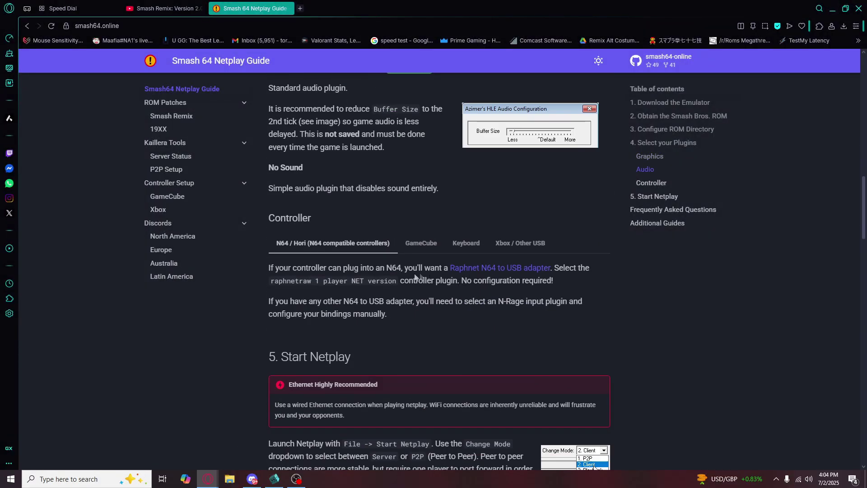
scroll(406, 275, "down", 1)
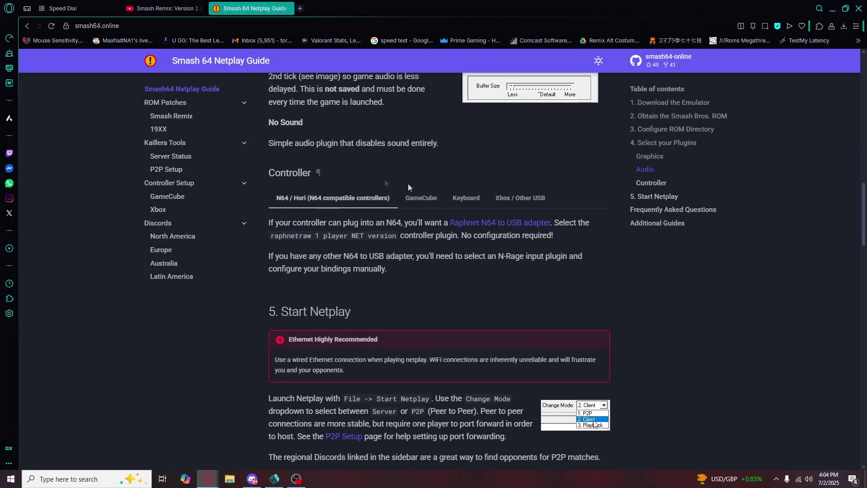
scroll(310, 185, "up", 3)
scroll(310, 185, "down", 2)
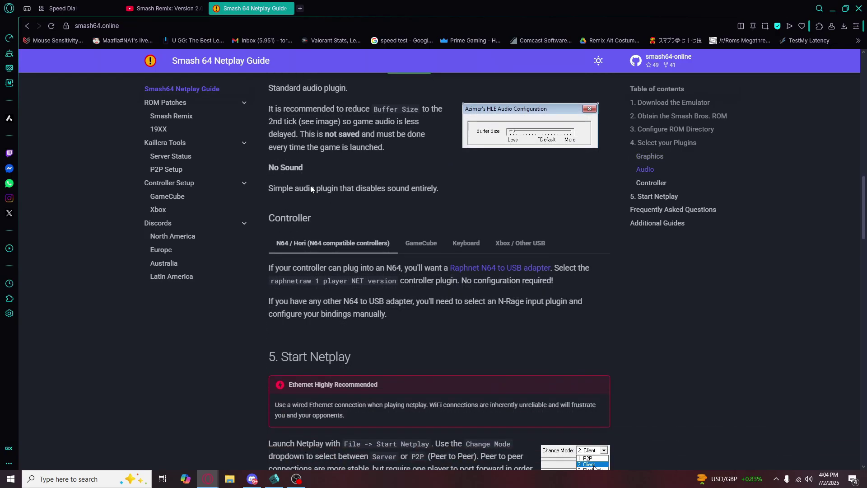
Read the guide's Xbox / Other USB instructions and examine the preset profiles on the linked Xbox Controller Configuration page
left_click(522, 248)
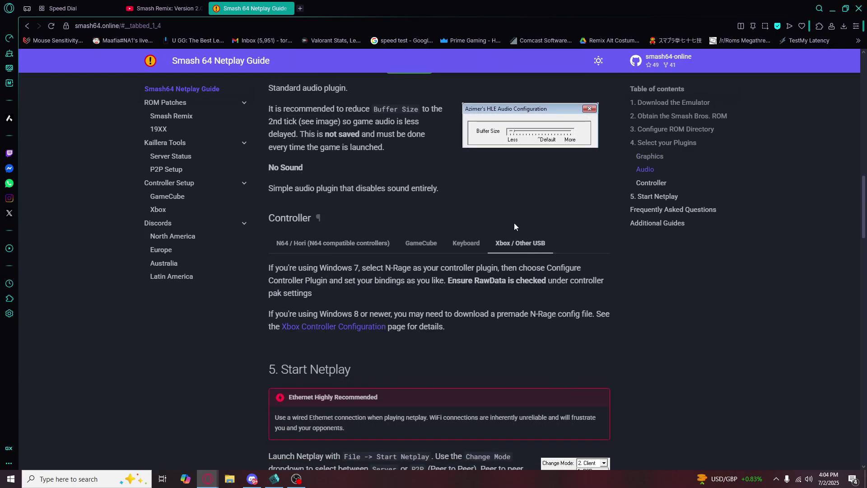
scroll(514, 223, "down", 3)
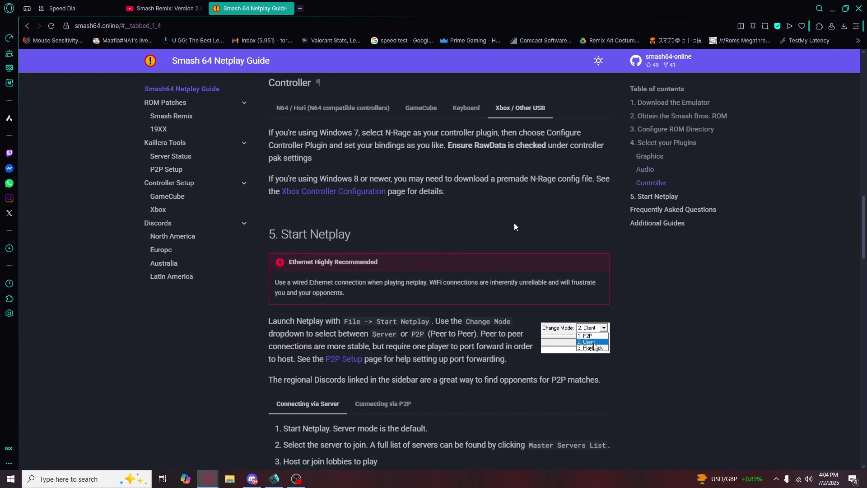
left_click(325, 195)
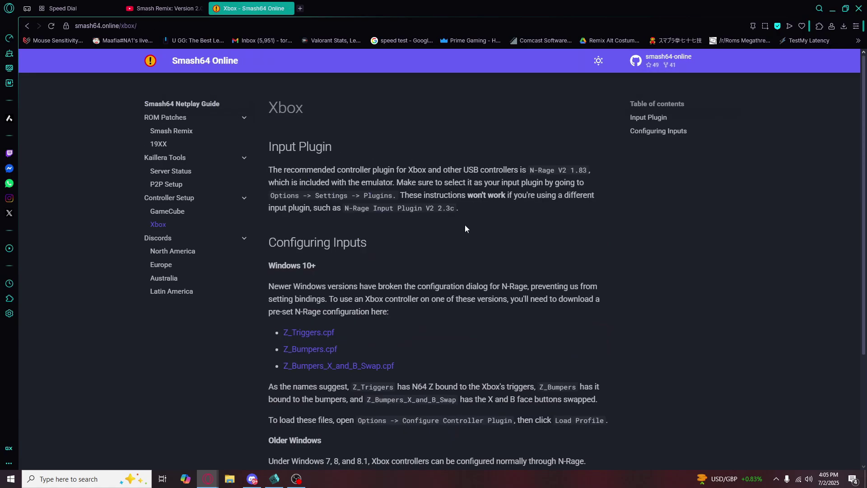
scroll(464, 225, "down", 2)
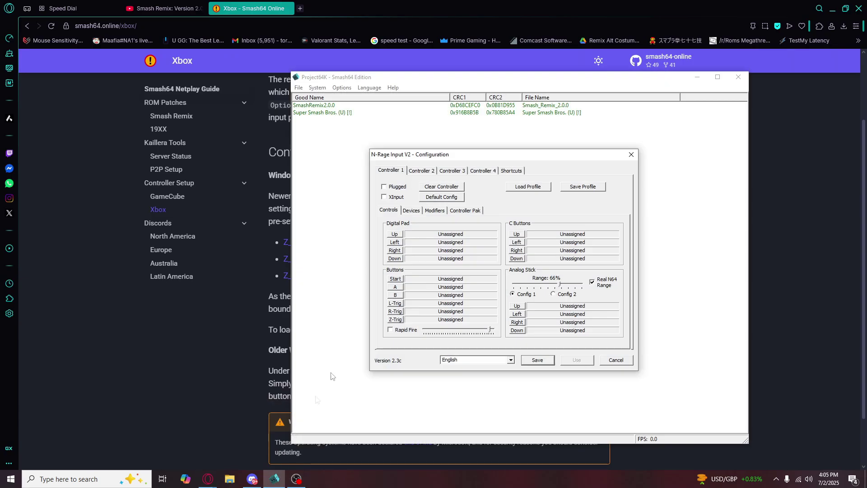
left_click(277, 436)
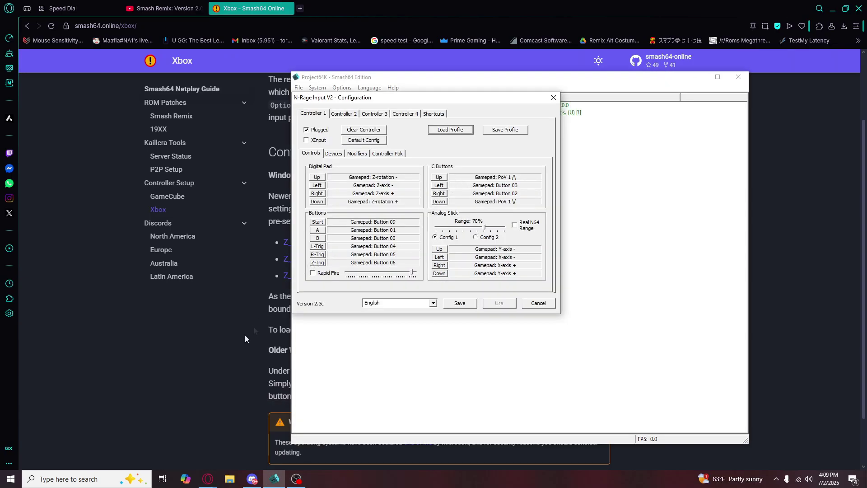
left_click(227, 351)
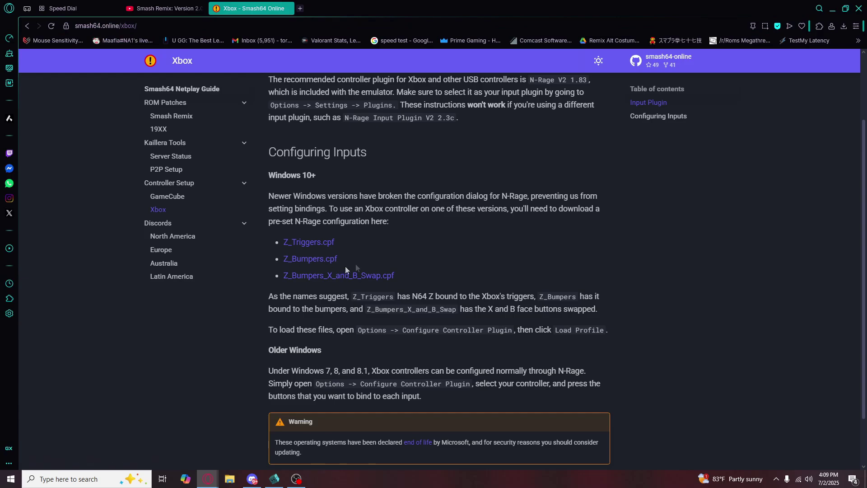
key("alt+Tab")
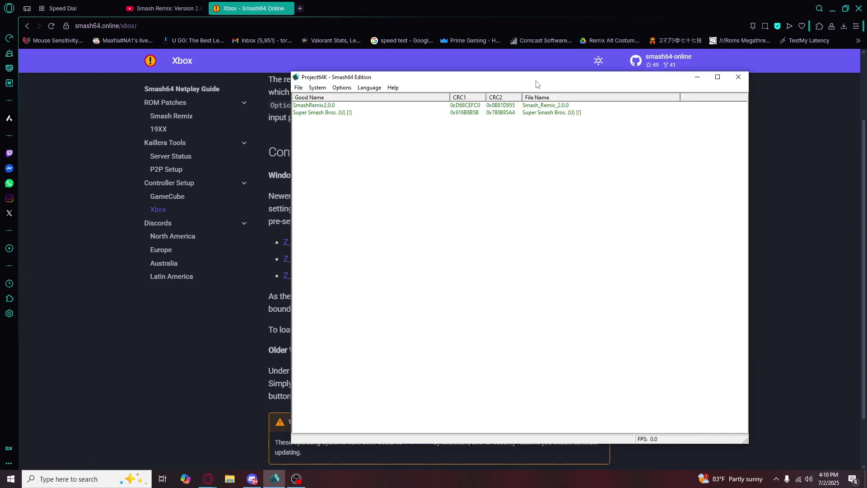
Minimize the browser, launch the SmashRemix2.0.0 ROM in full screen and continue past the title screen
left_click(832, 9)
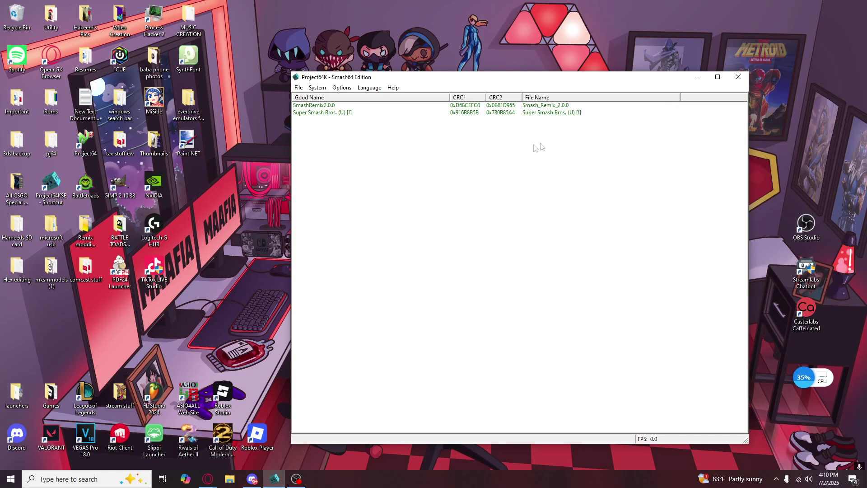
left_click(399, 107)
double_click(410, 109)
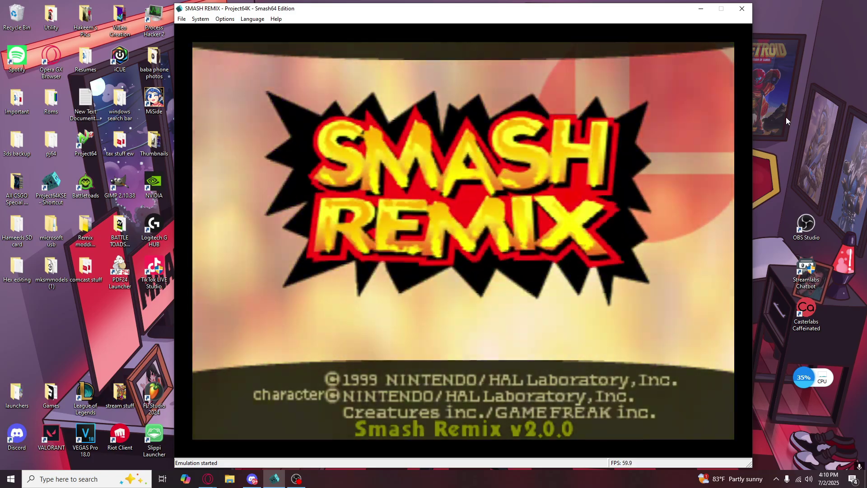
key("alt+Return")
key("Return")
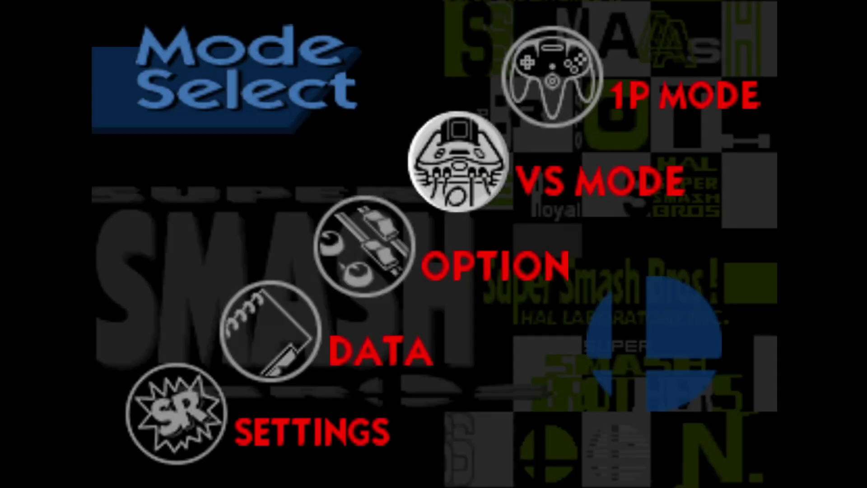
Enter VS Mode from the mode selection and start it to reach the character selection
key("Down")
key("Up")
key("Return")
key("Down")
key("Down")
key("Down")
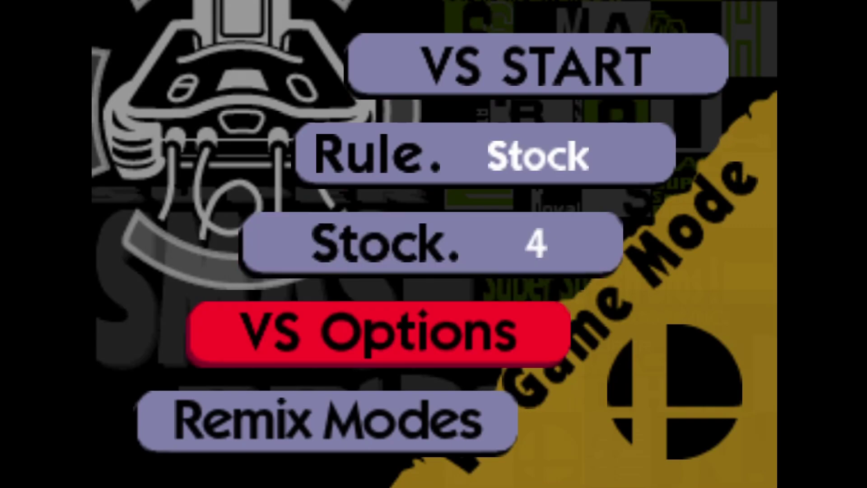
key("Up")
key("Up")
key("Up")
key("Return")
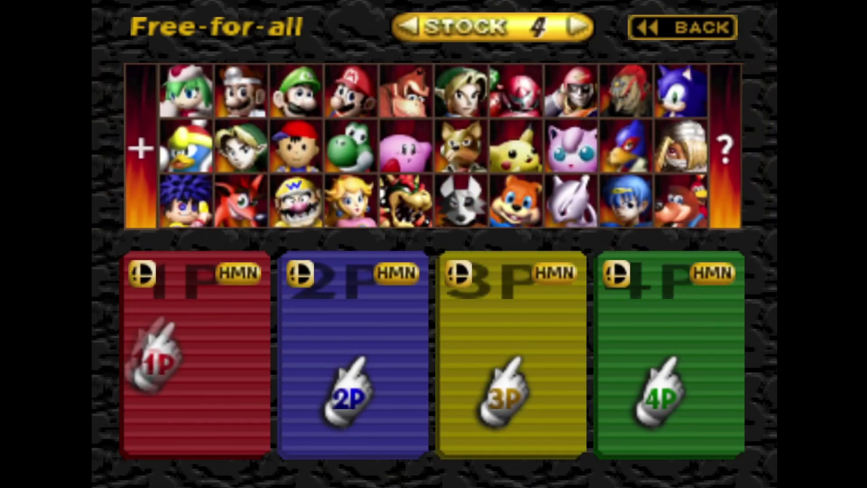
Set the 2P, 3P and 4P player slots to N/A
key("Right")
key("x")
key("x")
key("Right")
key("x")
key("x")
key("Right")
key("x")
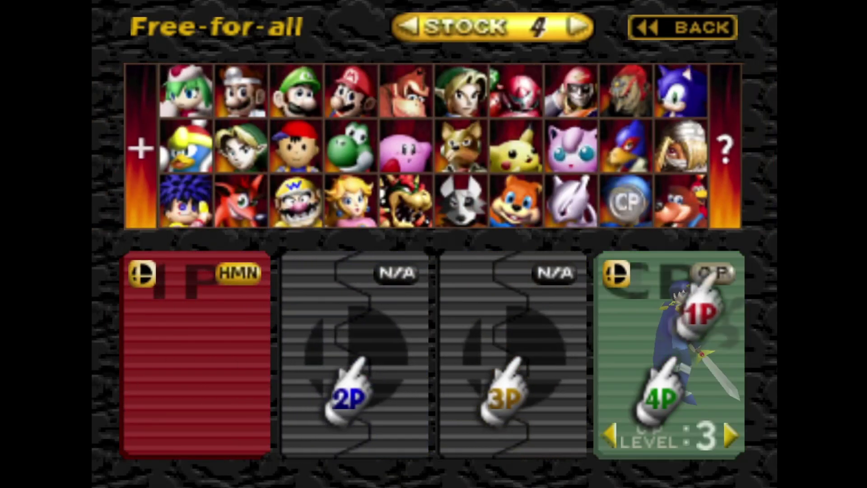
key("x")
Open player 1's custom settings and go to page 5 with the Dpad map option
key("Left")
key("Left")
key("x")
key("Right")
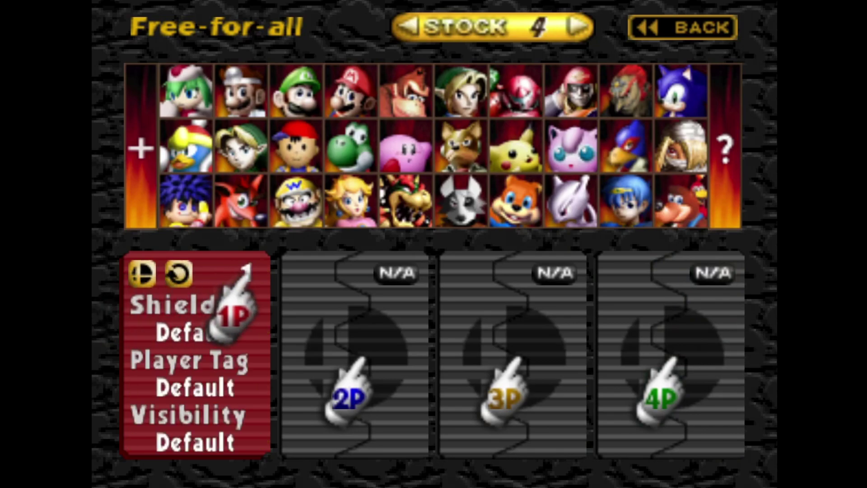
key("x")
key("Right")
key("x")
key("x")
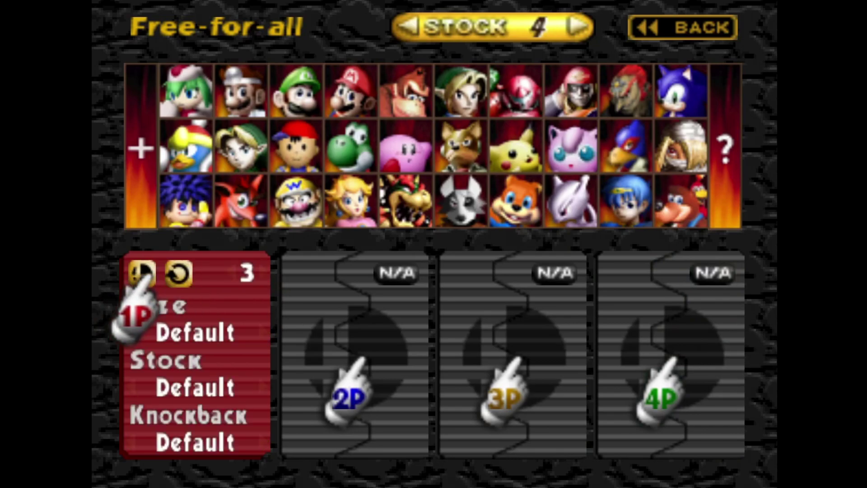
key("Right")
key("Right")
key("Right")
key("Down")
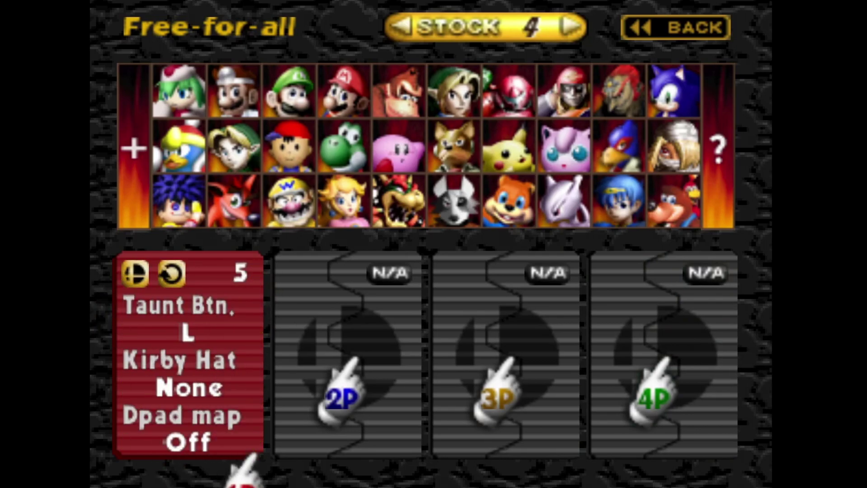
Cycle through player 1's Dpad map choices, including Smash, and set it to Tilt
key("x")
key("Left")
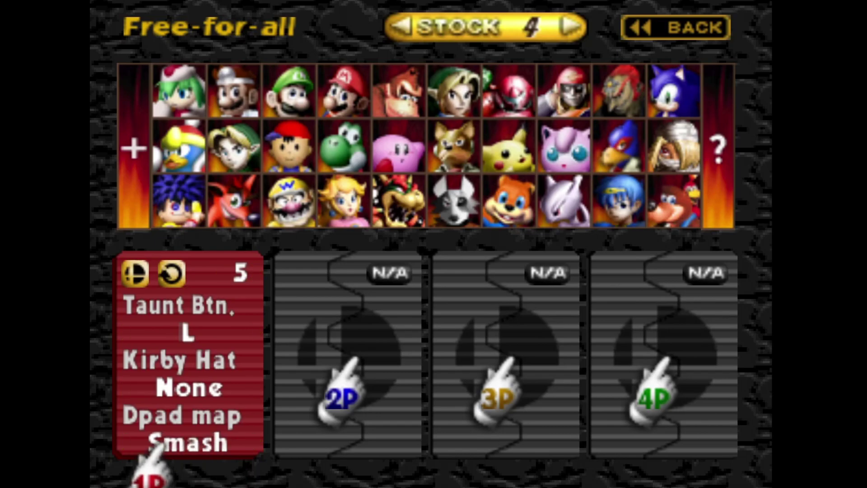
key("Right")
key("x")
key("Left")
key("Right")
key("x")
key("x")
key("x")
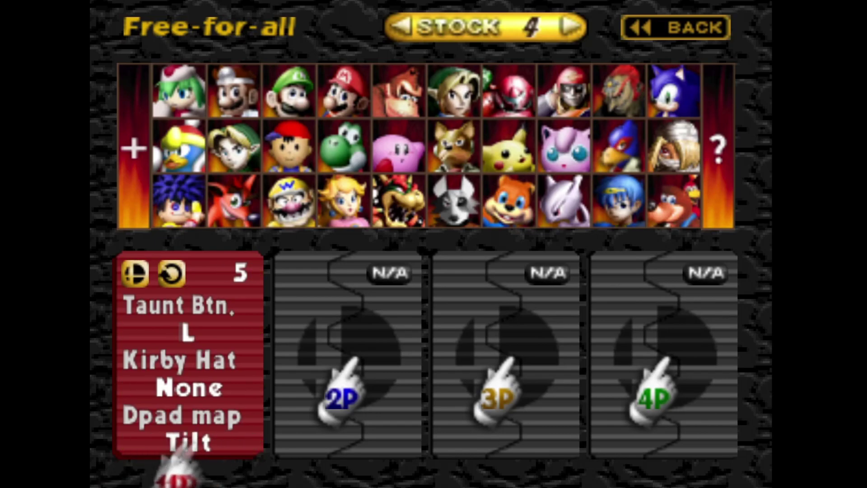
Choose Kirby for player 1 and test the mapped controls in a stock match
key("Up")
key("Left")
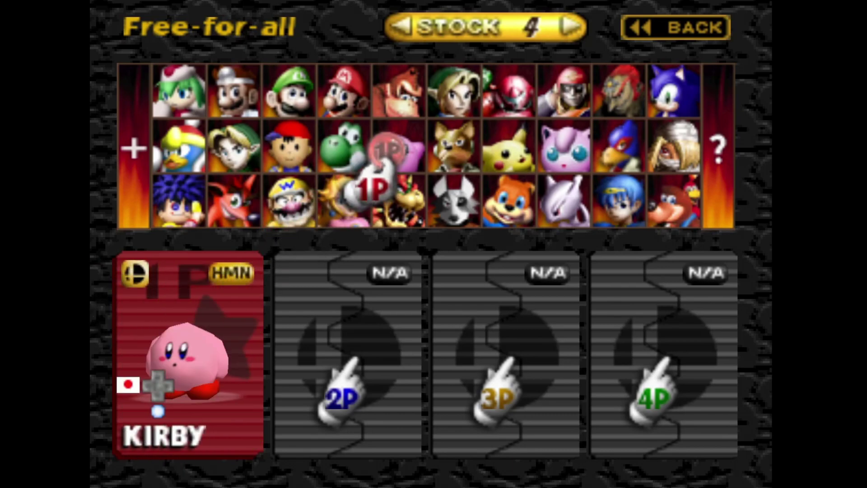
key("Down")
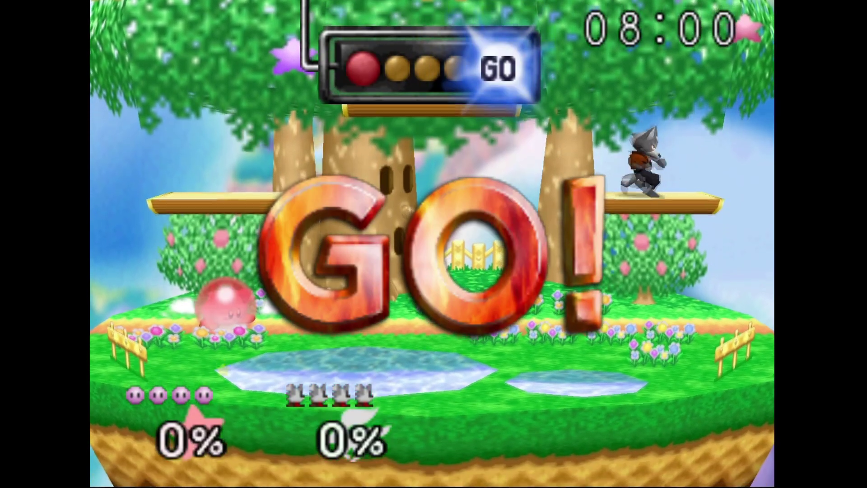
key("Right")
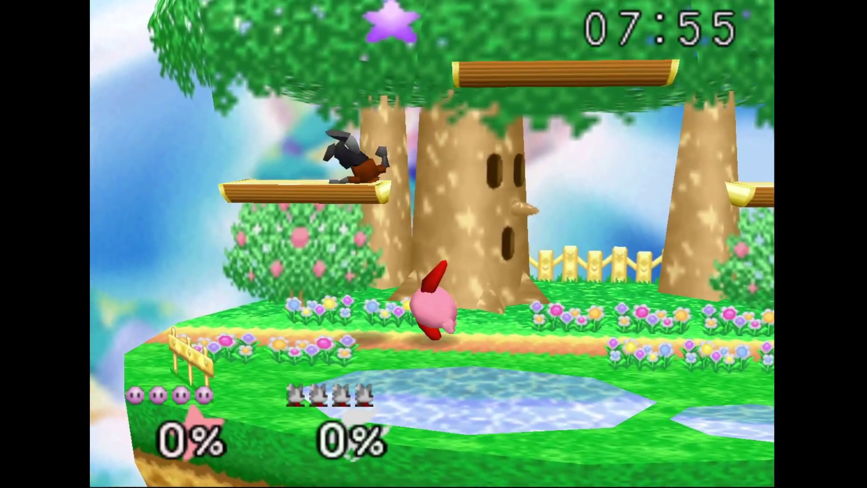
key("x")
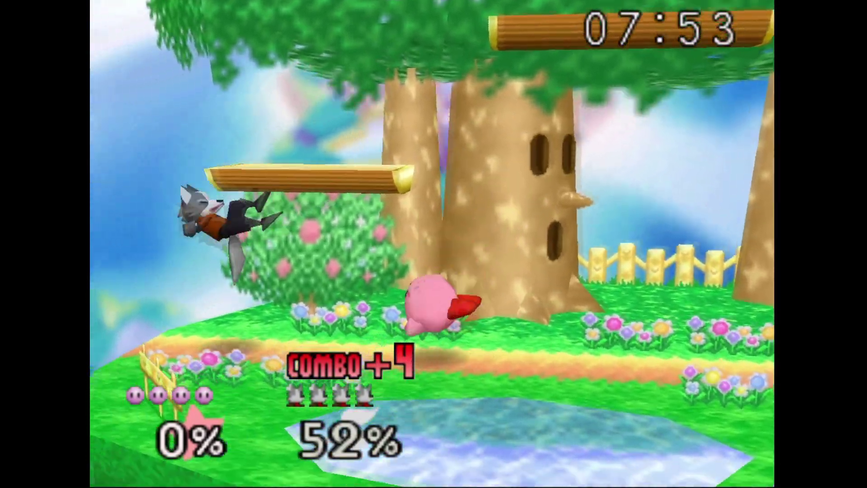
key("Up")
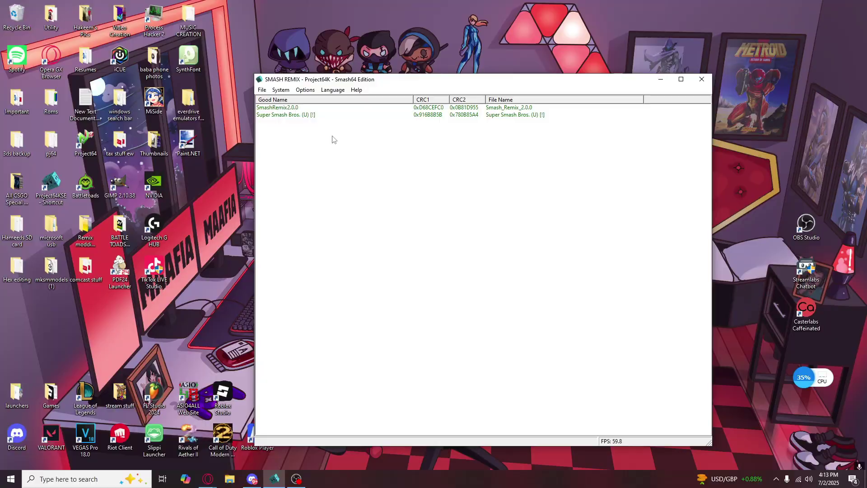
Open the netplay window and choose 2. Client as its mode
left_click(263, 90)
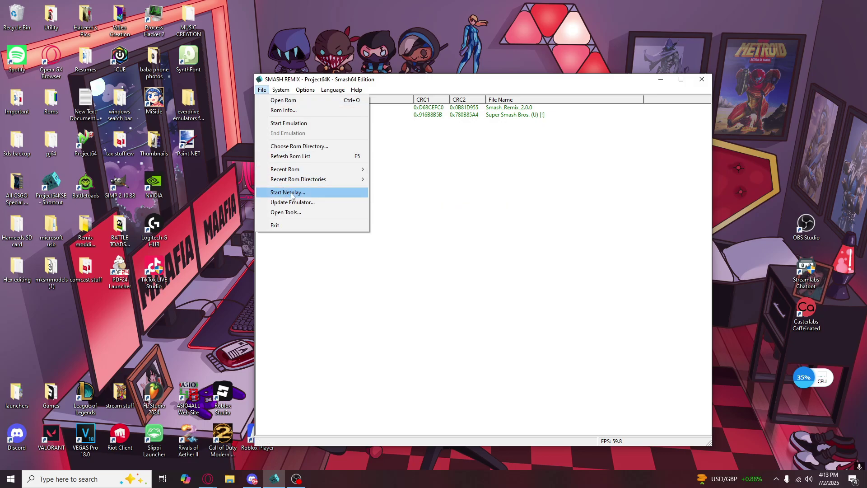
left_click(307, 193)
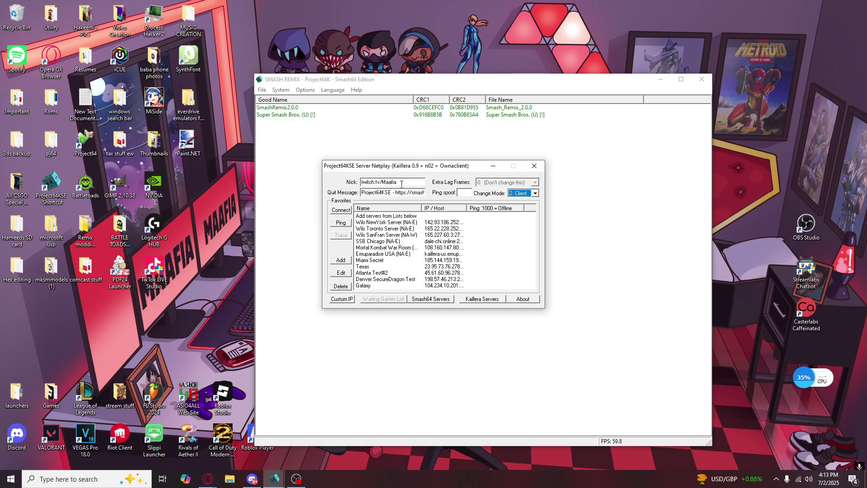
left_click(535, 194)
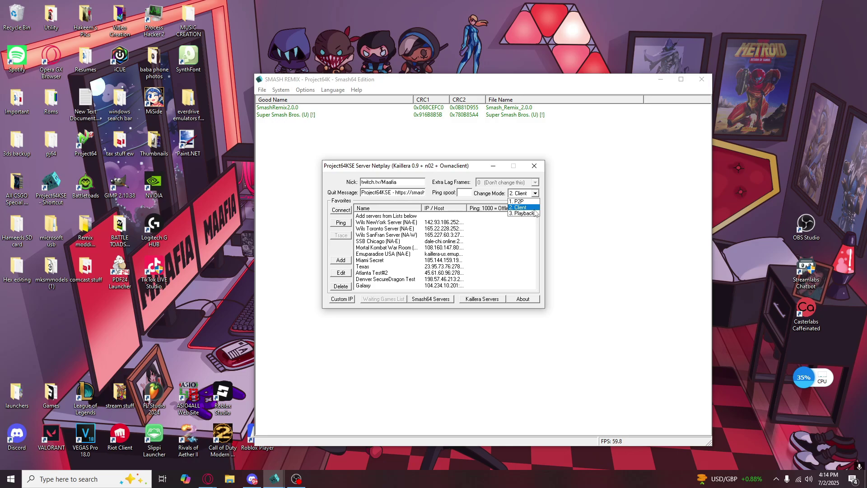
left_click(534, 209)
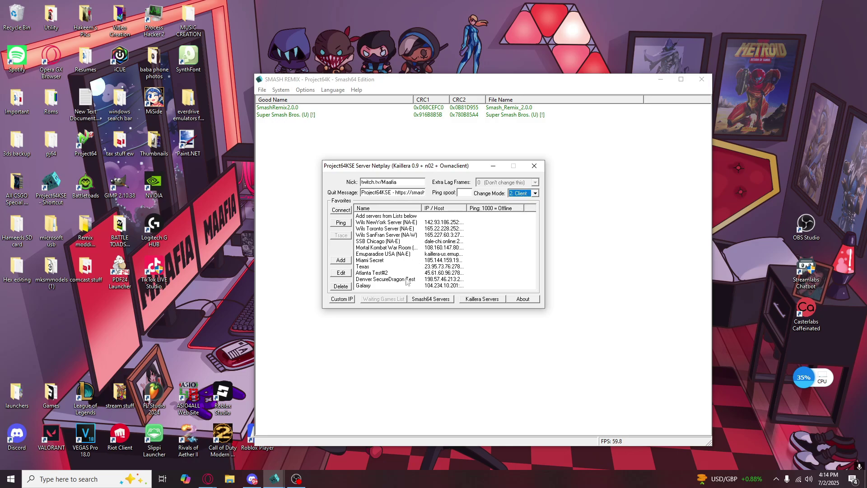
Check the SSB Chicago (NA-E) server in the Smash64 server list and pick it out among the favorites
left_click(431, 300)
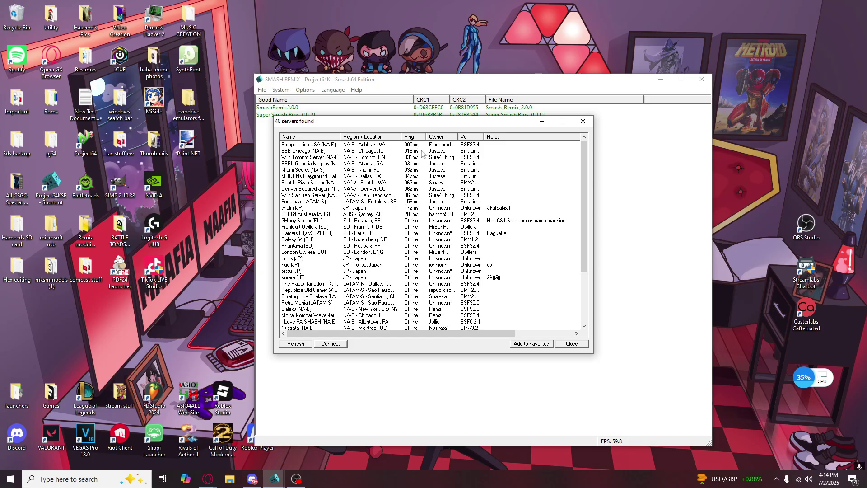
left_click(321, 151)
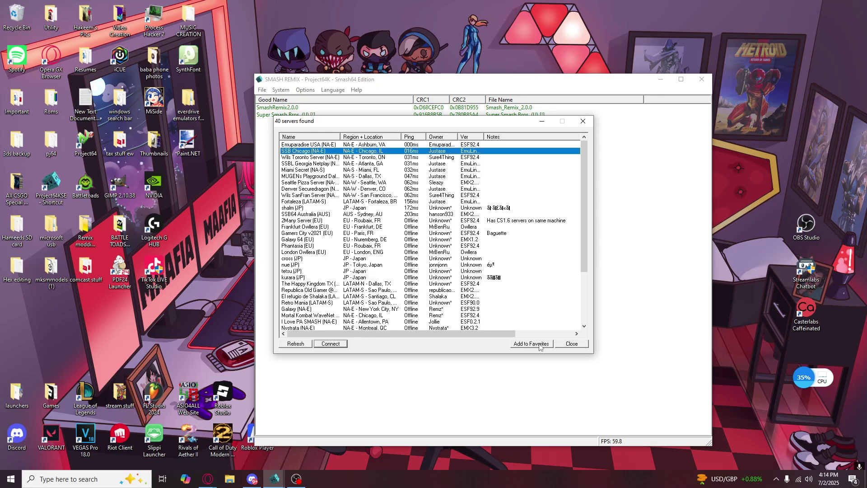
left_click(572, 344)
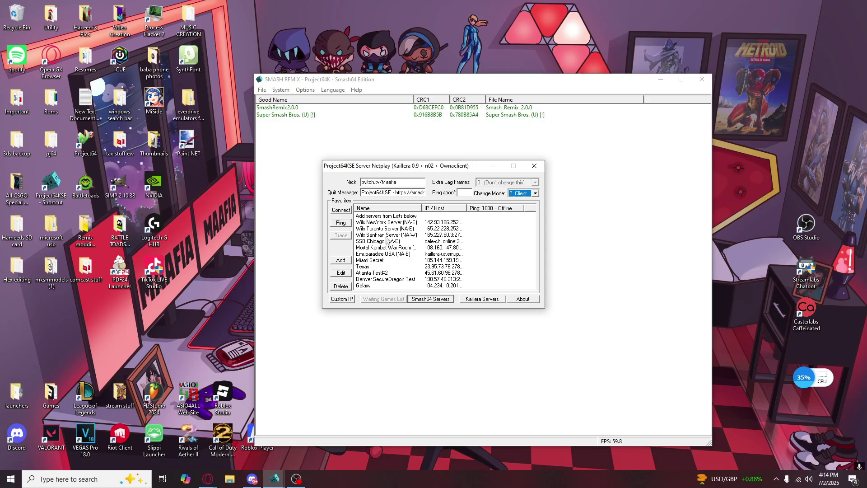
left_click(391, 224)
left_click(399, 241)
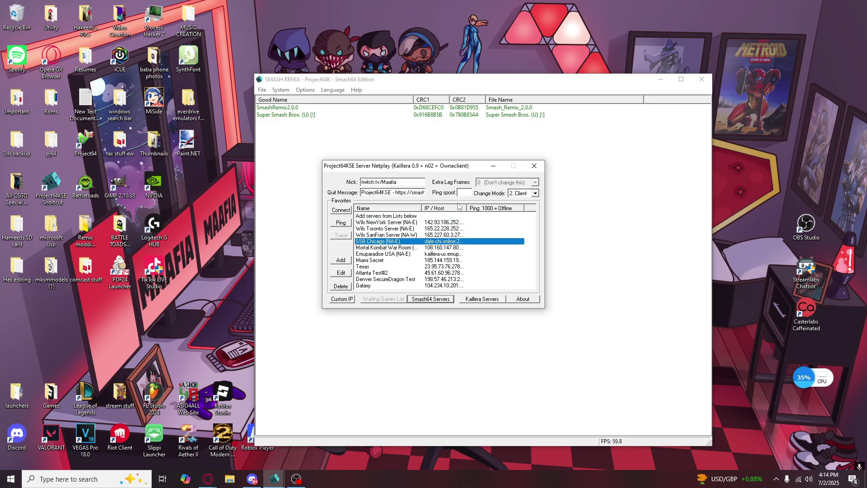
Compare the locations, pings and user counts of the servers in the Kaillera server list, including Chicago SSB
left_click(486, 303)
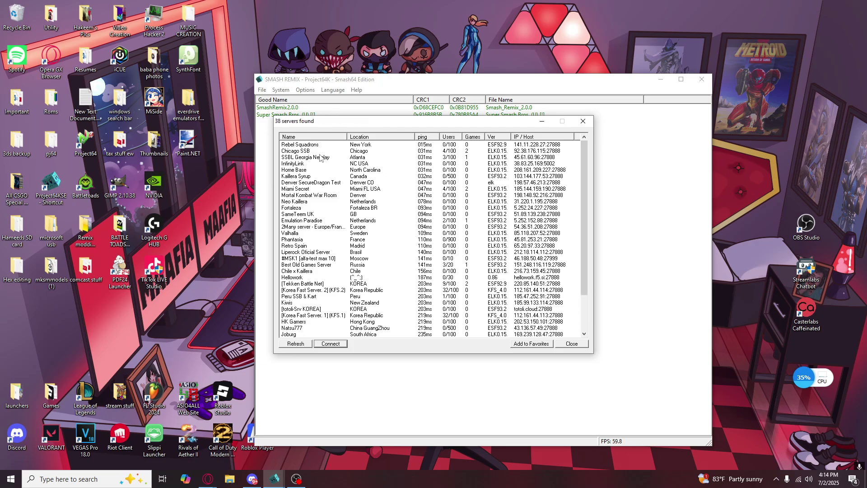
left_click(401, 145)
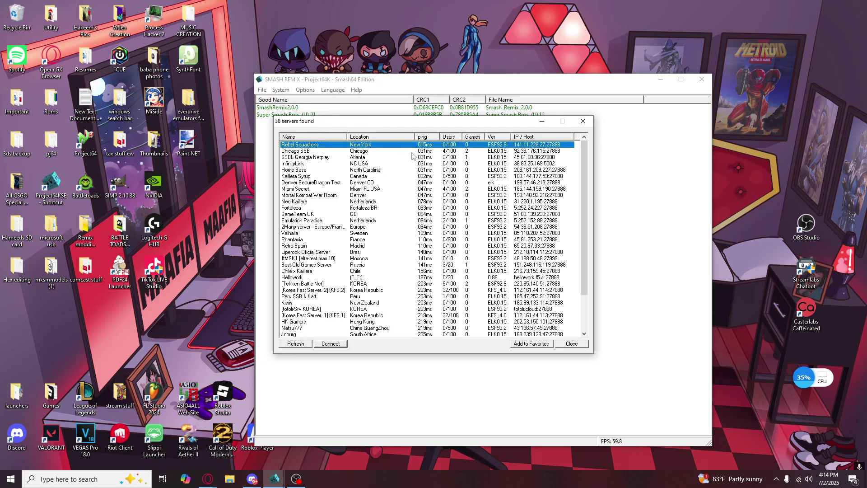
left_click(411, 152)
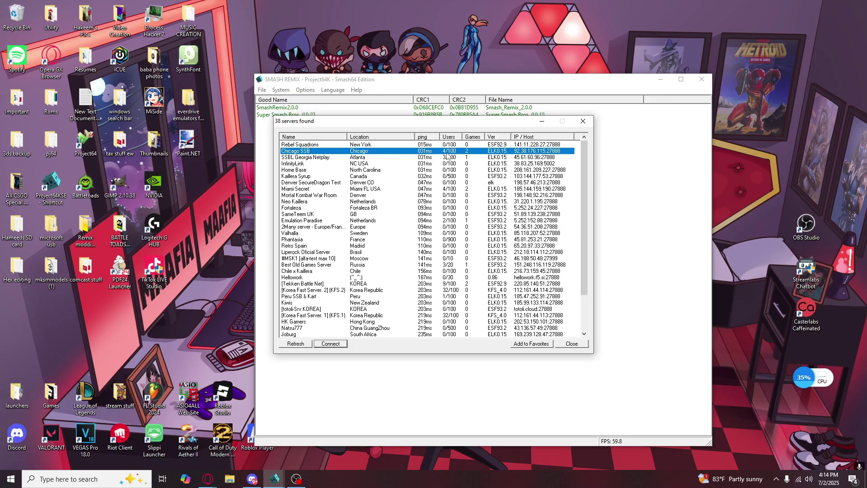
left_click(402, 158)
left_click(379, 165)
left_click(415, 150)
left_click(420, 164)
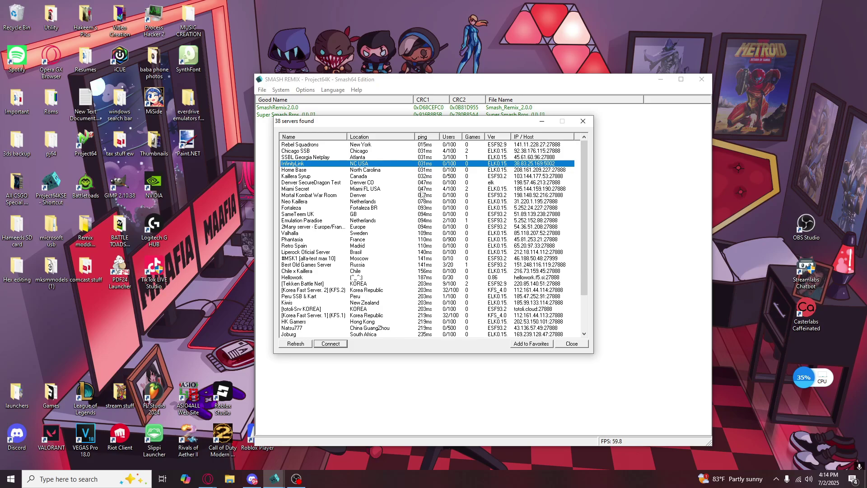
left_click(422, 195)
left_click(428, 240)
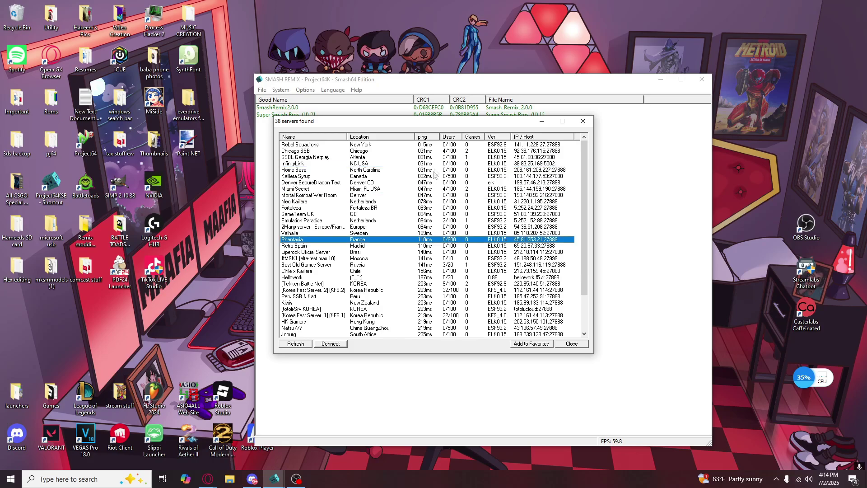
left_click(440, 153)
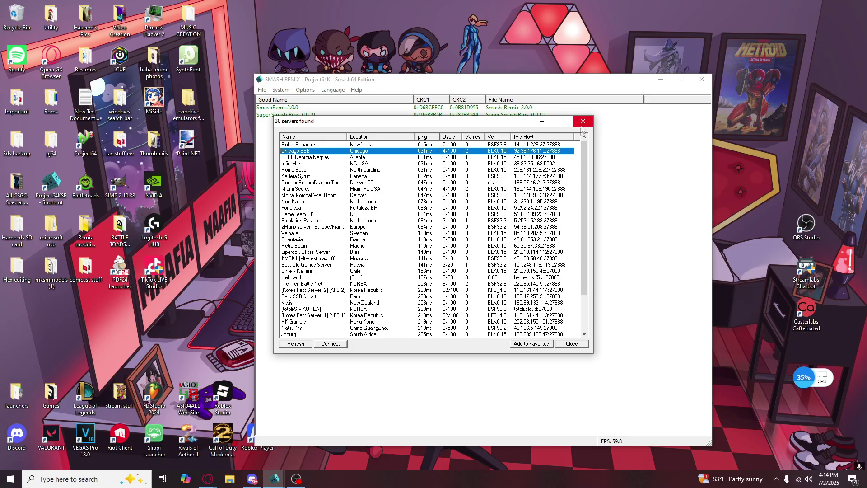
Close the Kaillera server list and connect to the favorite server SSB Chicago (NA-E)
left_click(561, 344)
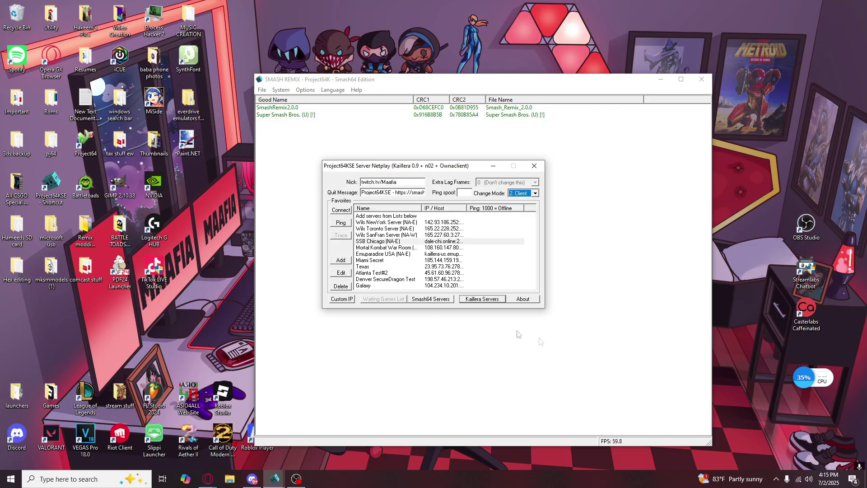
left_click(377, 242)
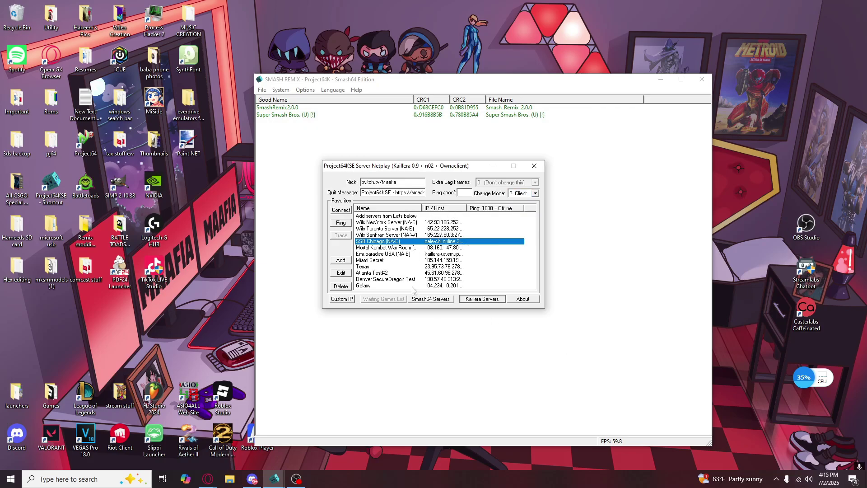
double_click(442, 241)
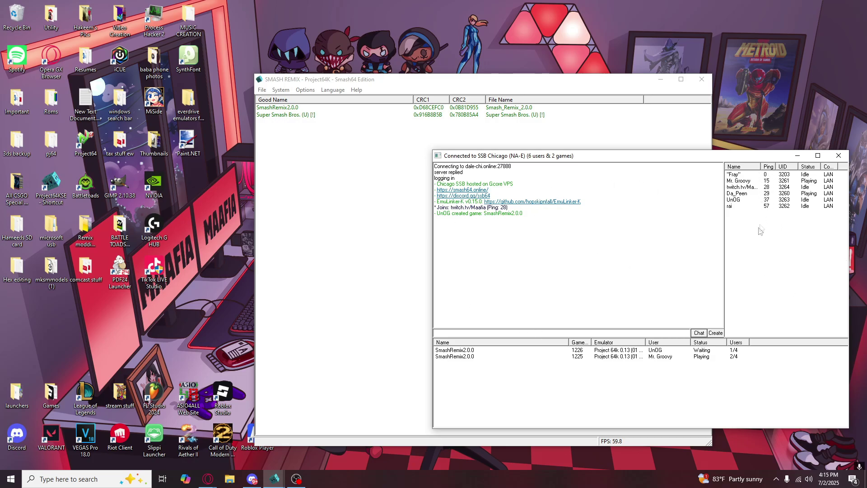
Examine the connected users' pings and statuses and the open SmashRemix2.0.0 games on the server
left_click(764, 199)
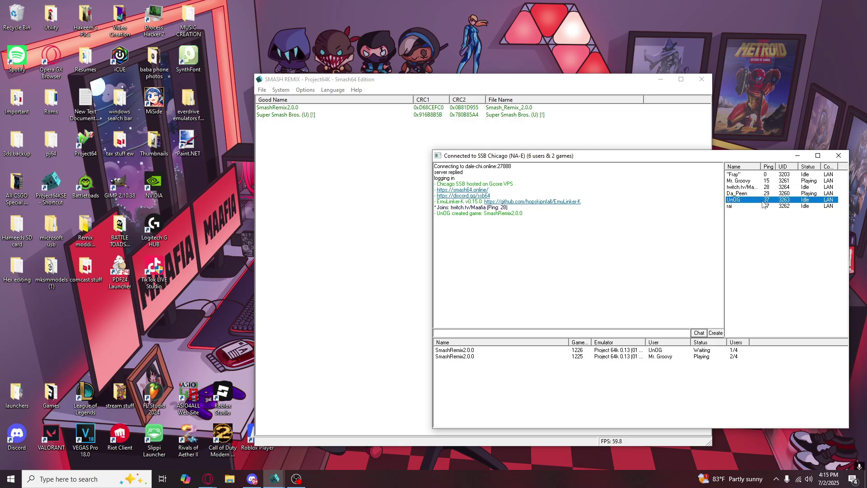
left_click(770, 193)
left_click(779, 180)
left_click(783, 174)
left_click(791, 194)
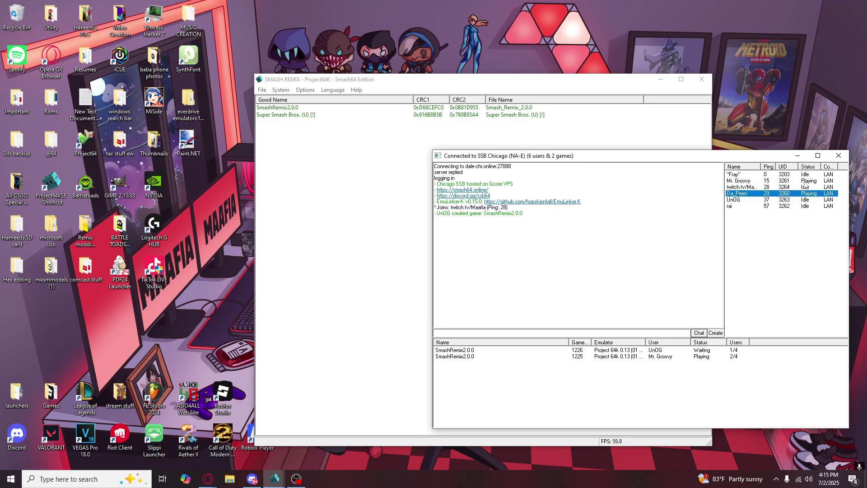
left_click(809, 187)
left_click(810, 200)
left_click(794, 206)
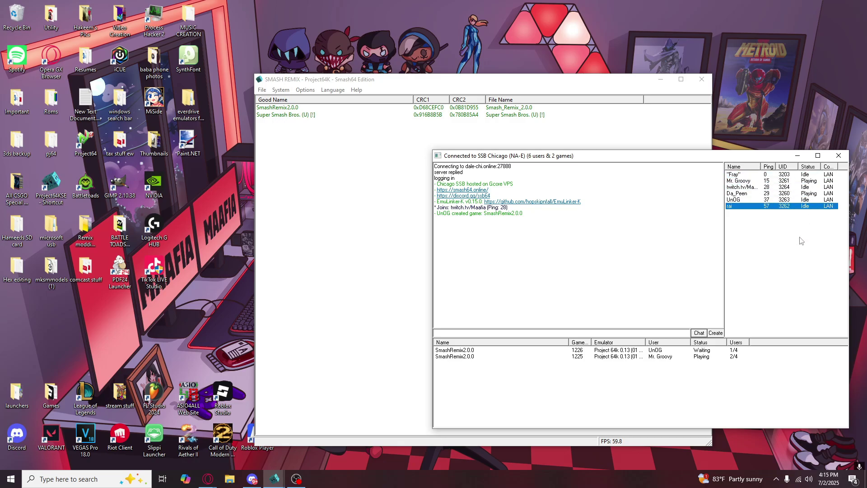
left_click(800, 240)
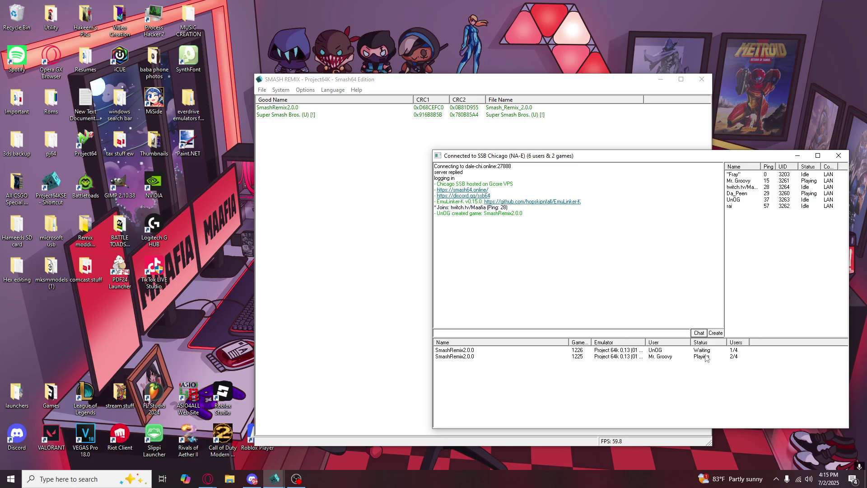
left_click(533, 351)
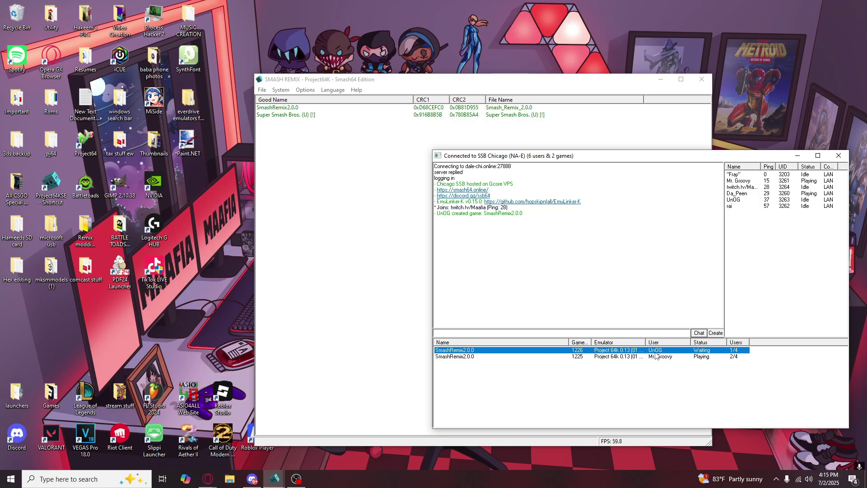
left_click(659, 397)
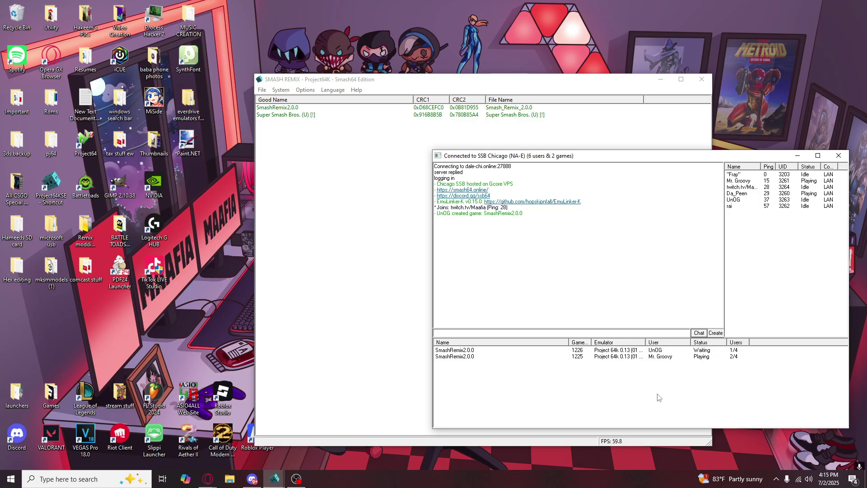
Create a SmashRemix2.0.0 game on the SSB Chicago server and check its maximum user and ping limits
right_click(508, 389)
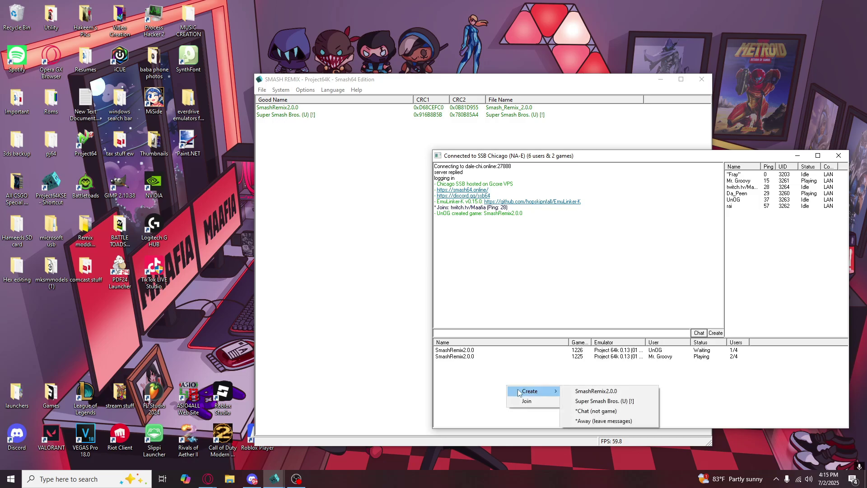
mouse_move(542, 391)
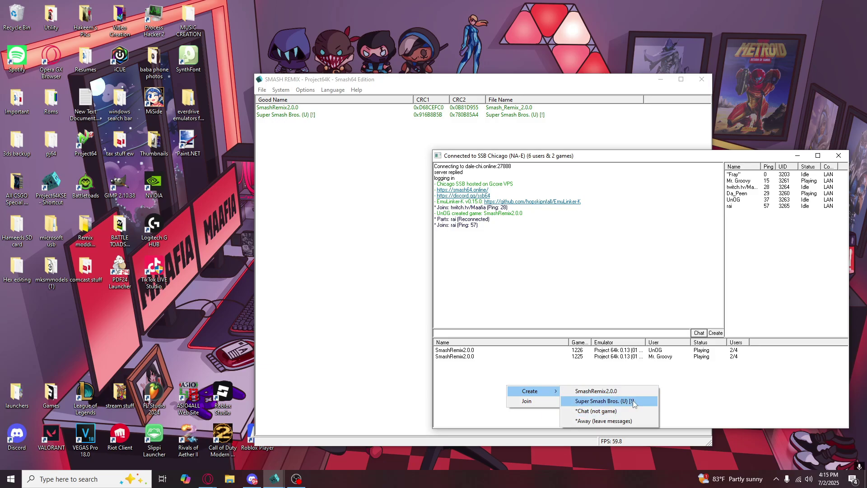
right_click(509, 383)
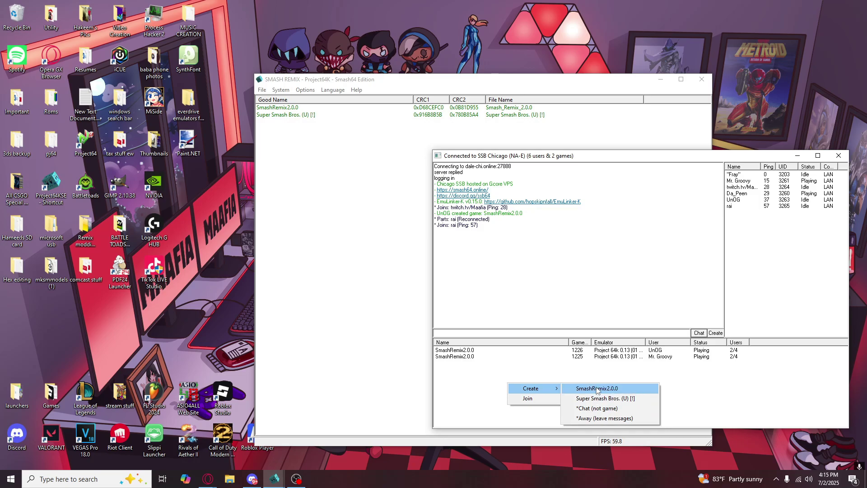
left_click(597, 390)
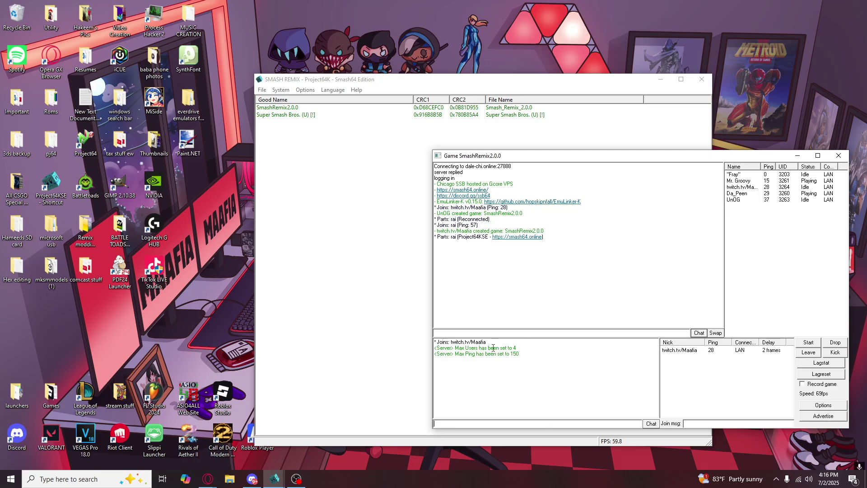
mouse_move(510, 351)
left_mouse_down()
mouse_move(517, 348)
mouse_move(513, 357)
left_mouse_up()
left_click(515, 358)
Start the hosted netplay game and begin a 4-stock free-for-all as Dark Samus against a level 3 CP Jigglypuff
left_click(807, 342)
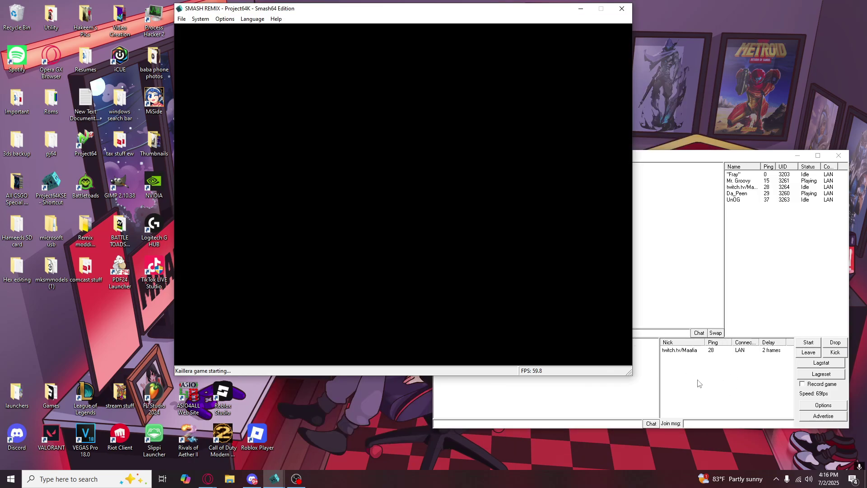
left_click(402, 236)
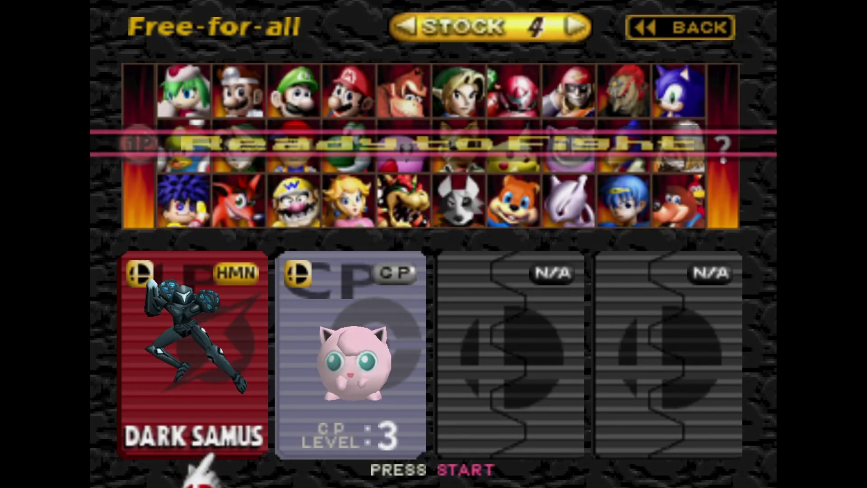
key("Return")
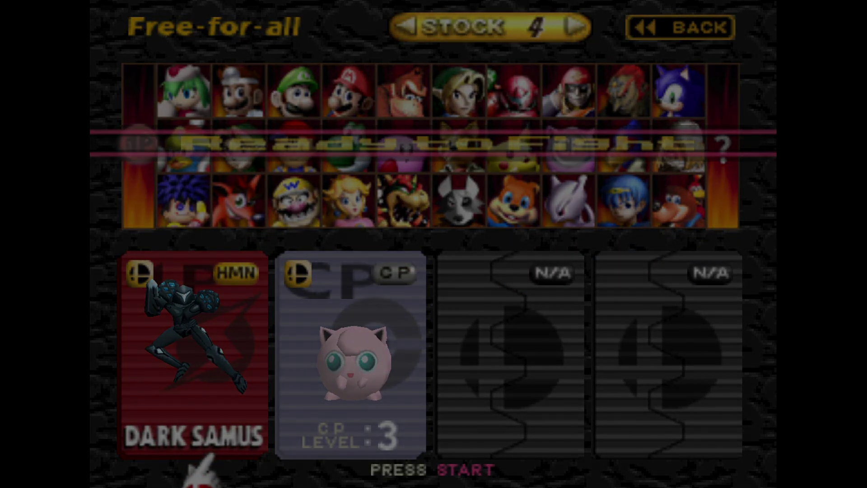